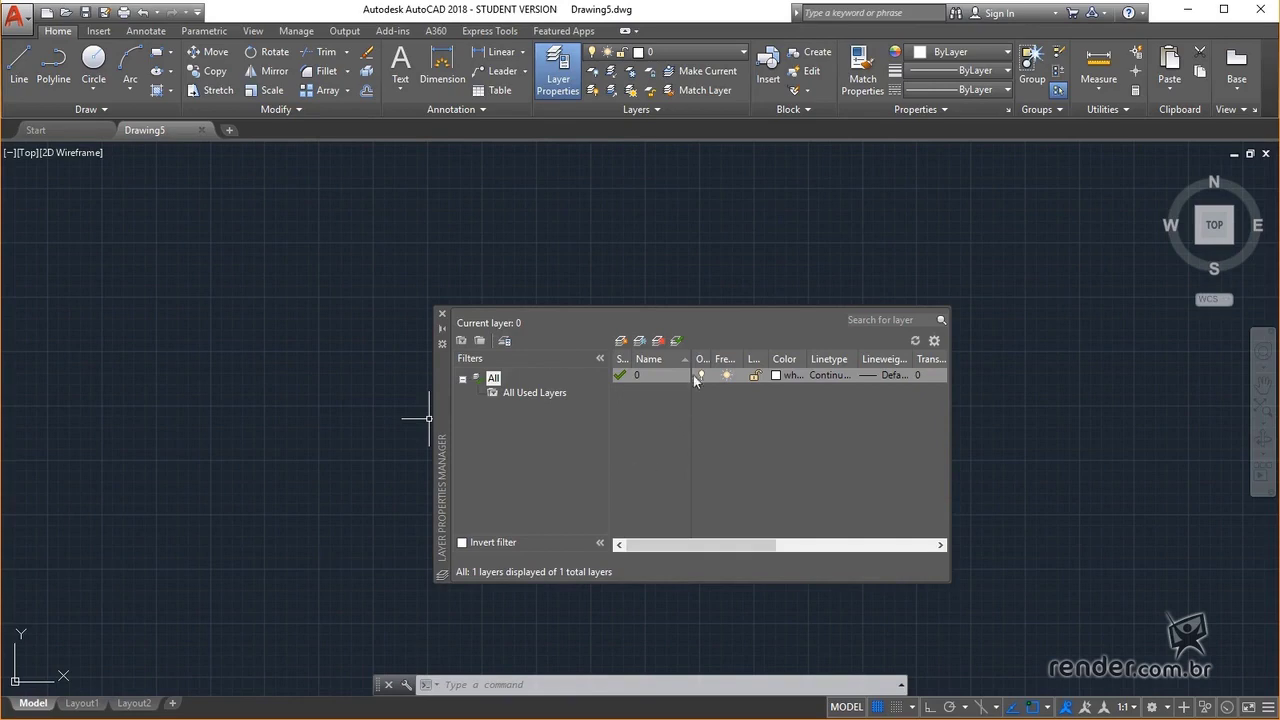
- Create a layer named Centro and set its color to cyan
left_click(621, 342)
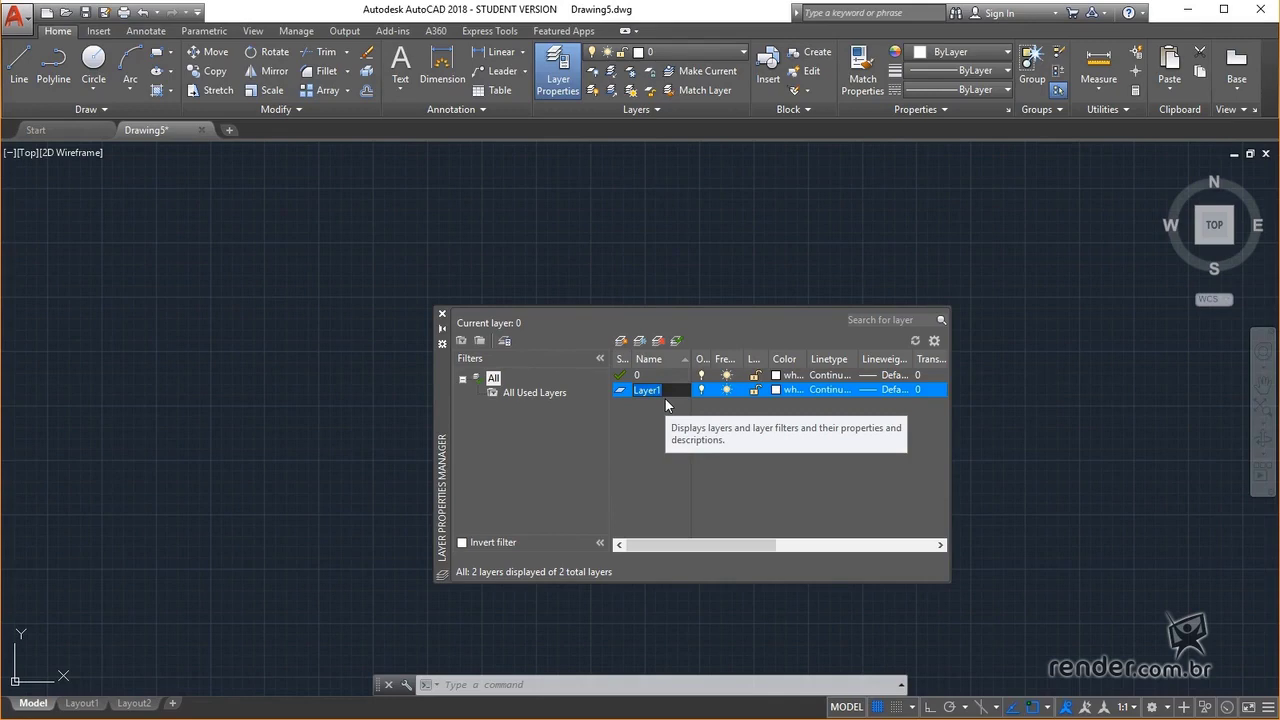
type("Centro")
key("Return")
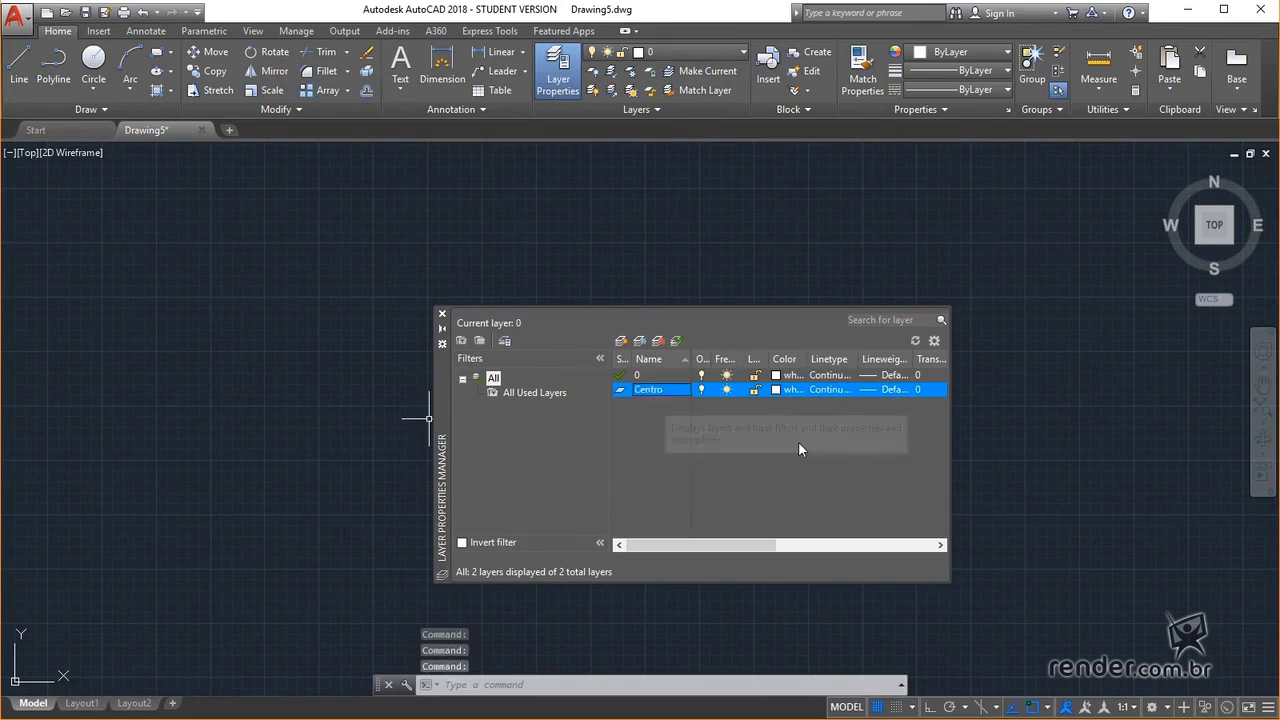
left_click(776, 390)
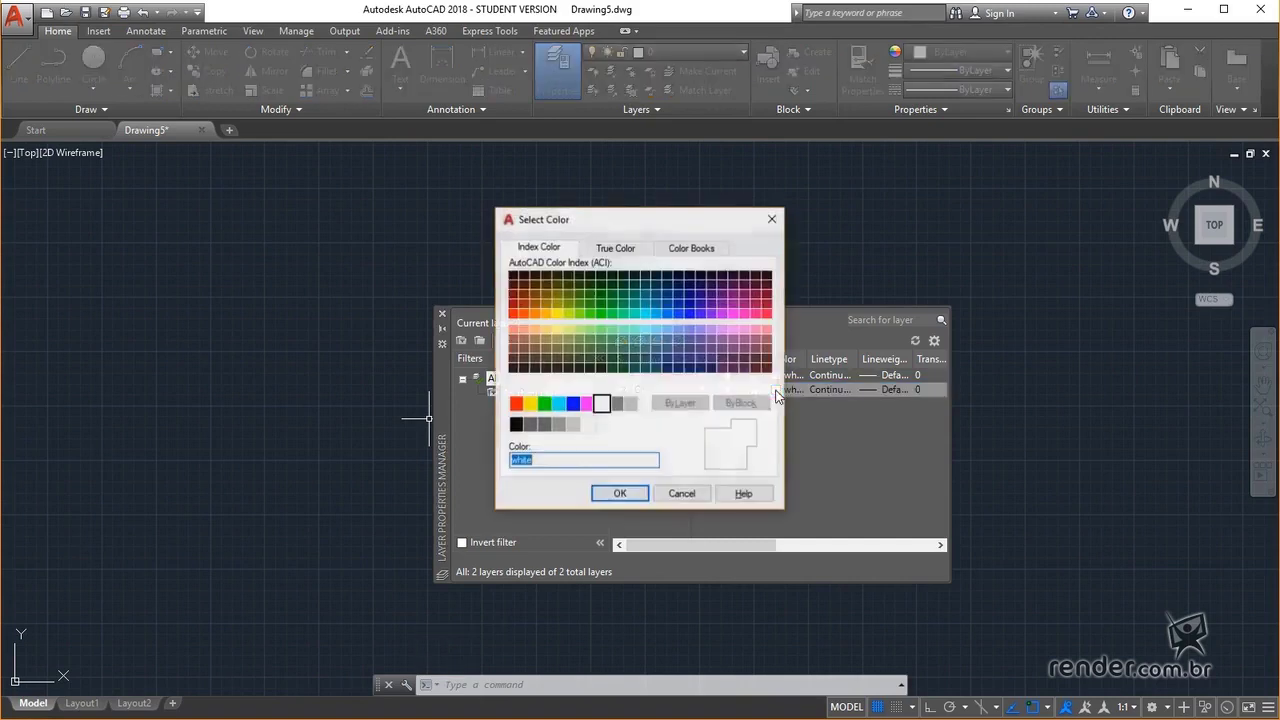
left_click(560, 408)
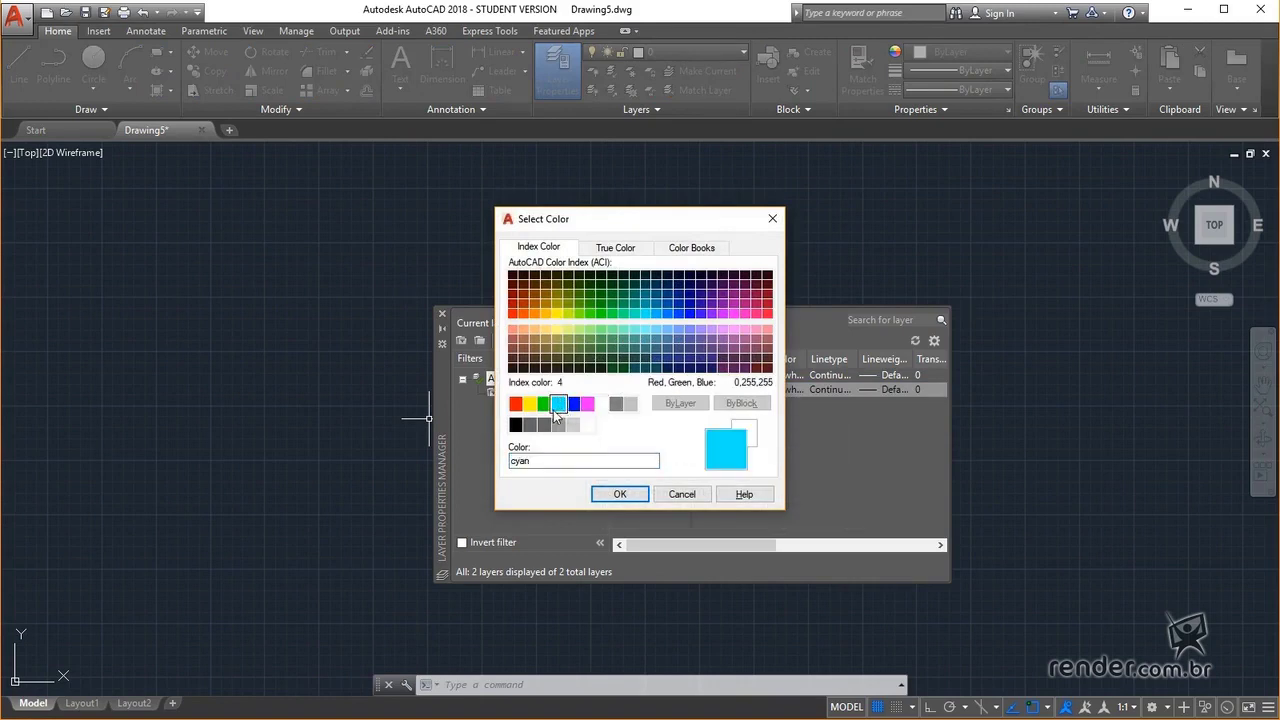
left_click(620, 494)
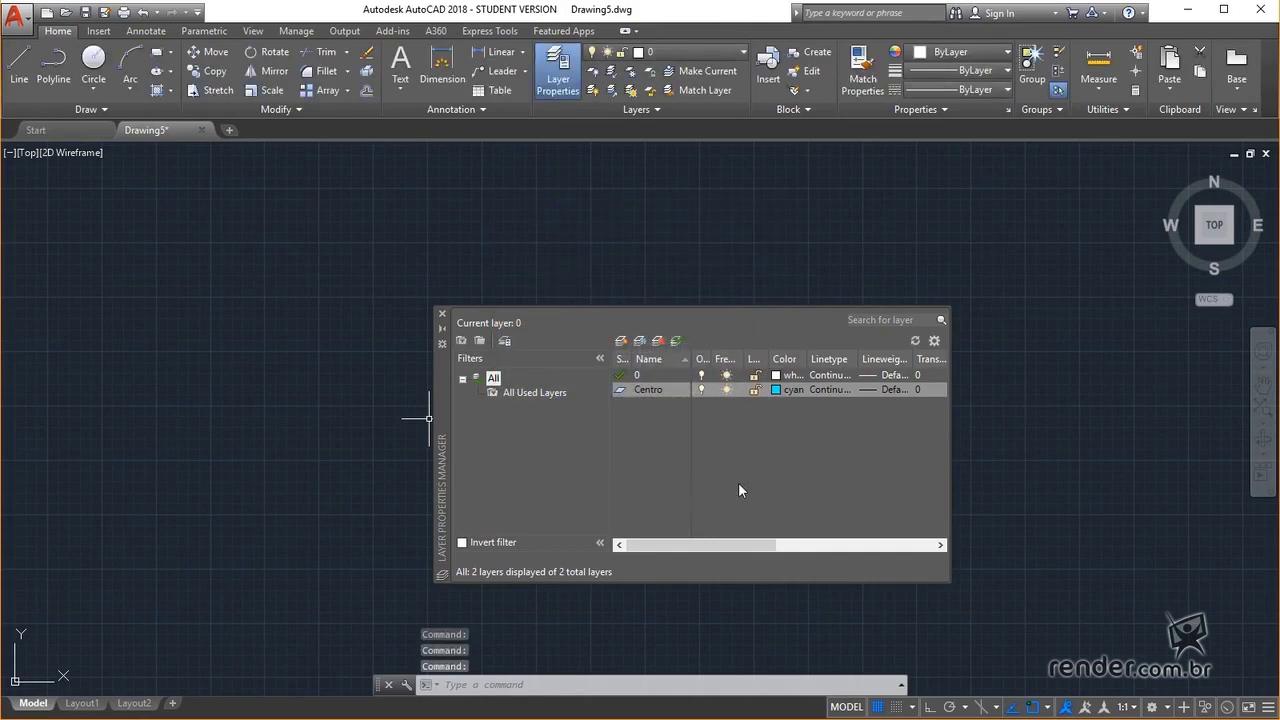
- Load the DASHDOT linetype from acadiso.lin and assign it to the Centro layer
left_click(839, 392)
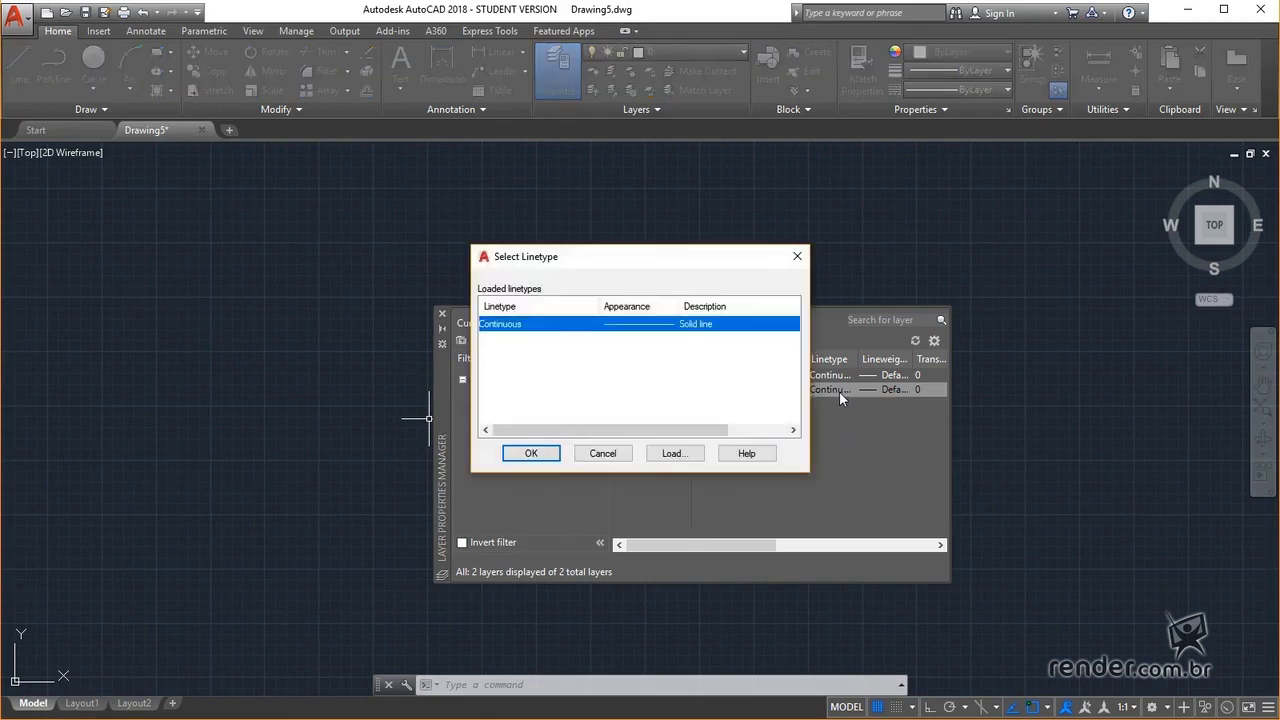
left_click(670, 456)
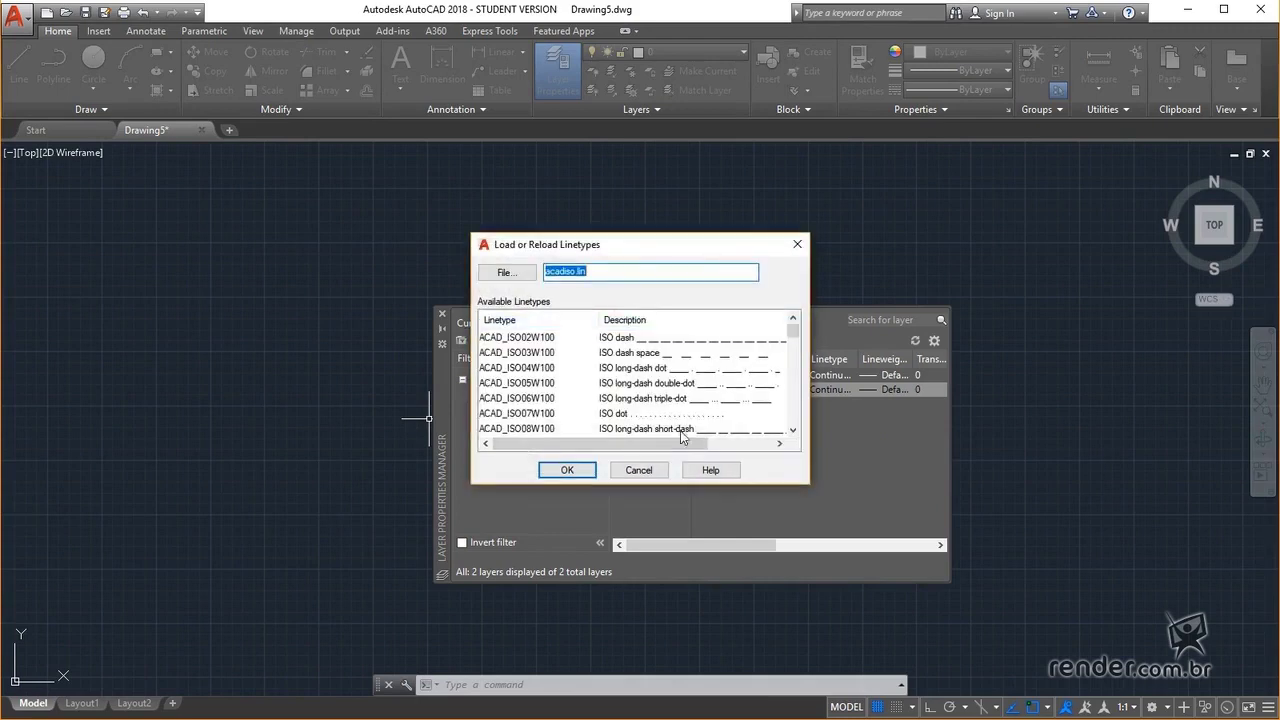
scroll(620, 378, "down", 3)
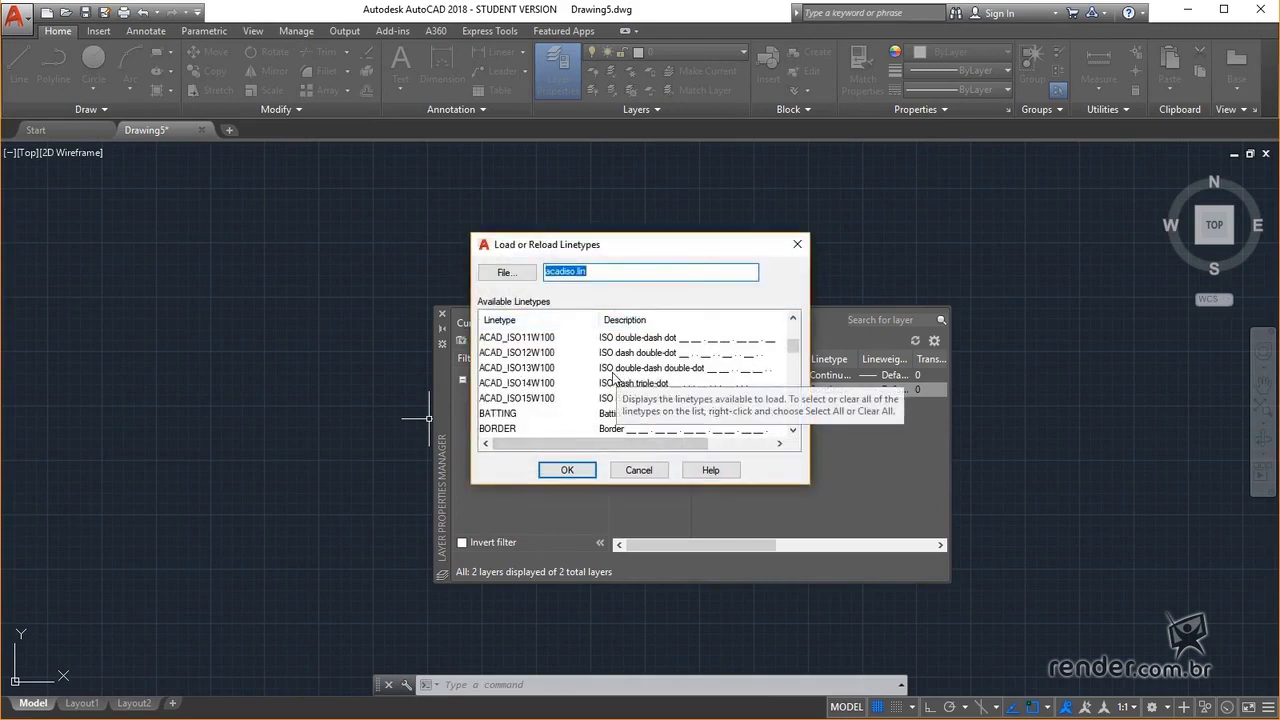
scroll(617, 378, "down", 2)
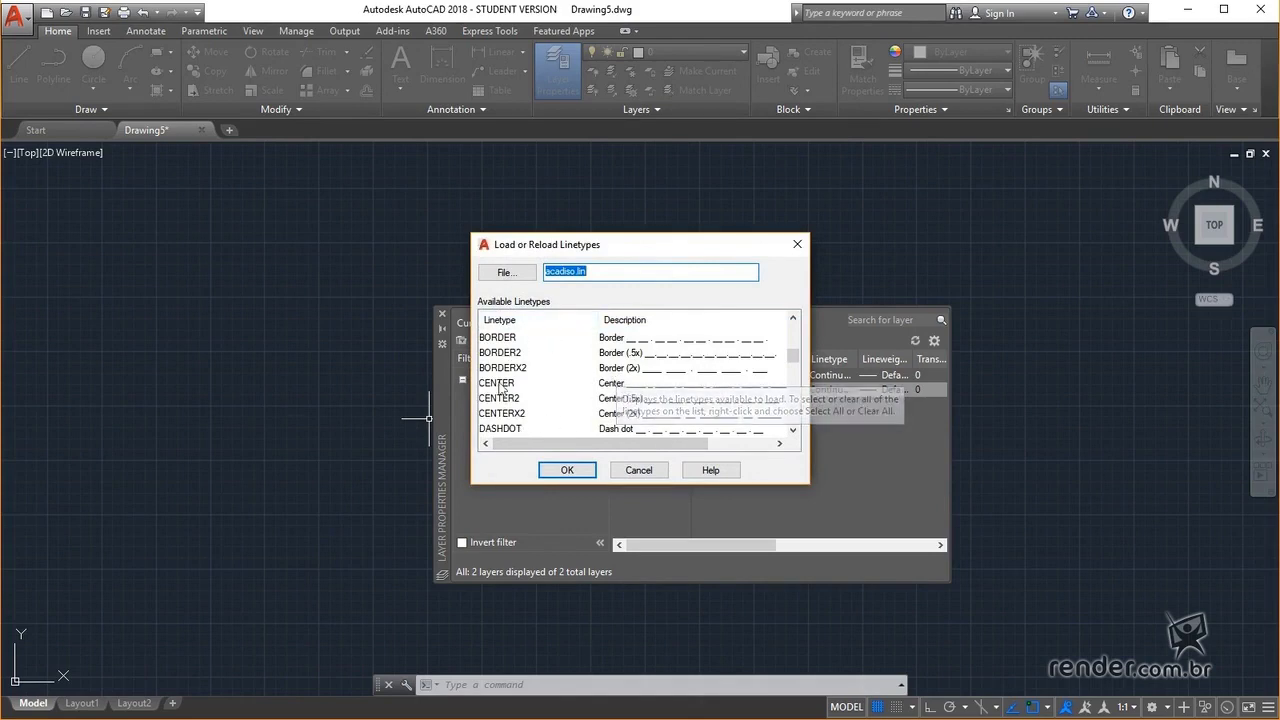
left_click(503, 429)
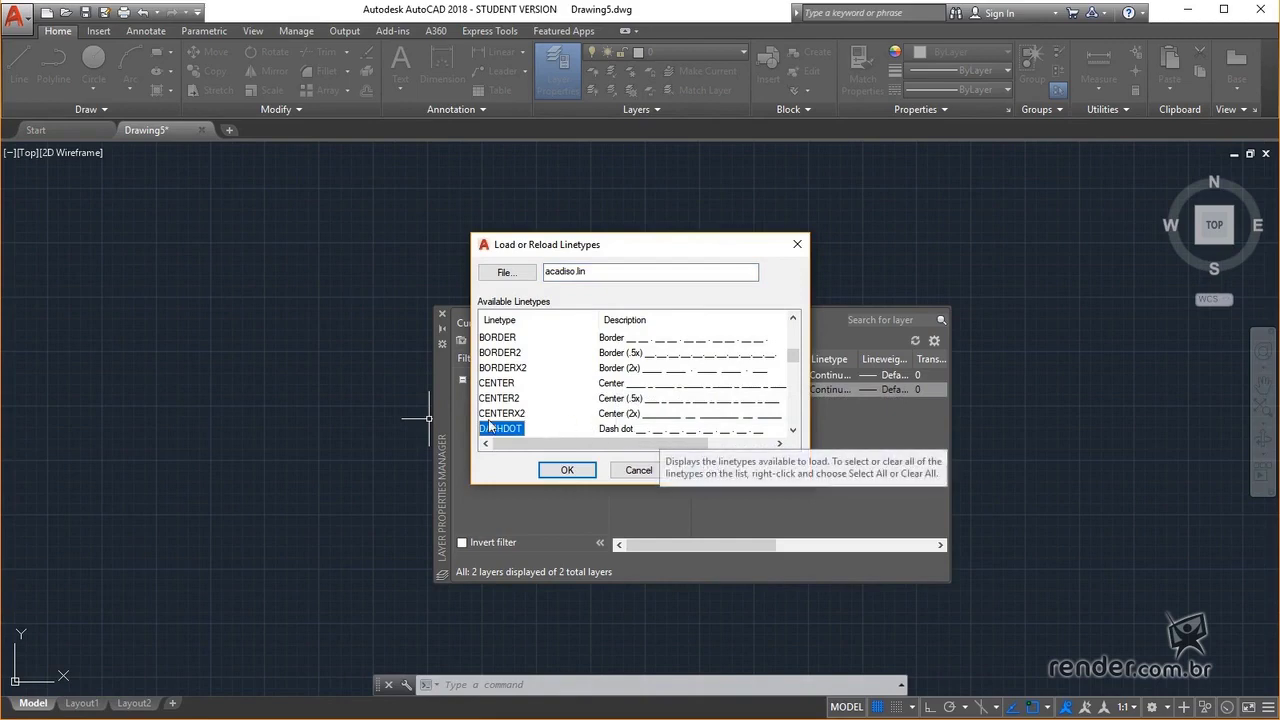
left_click(566, 470)
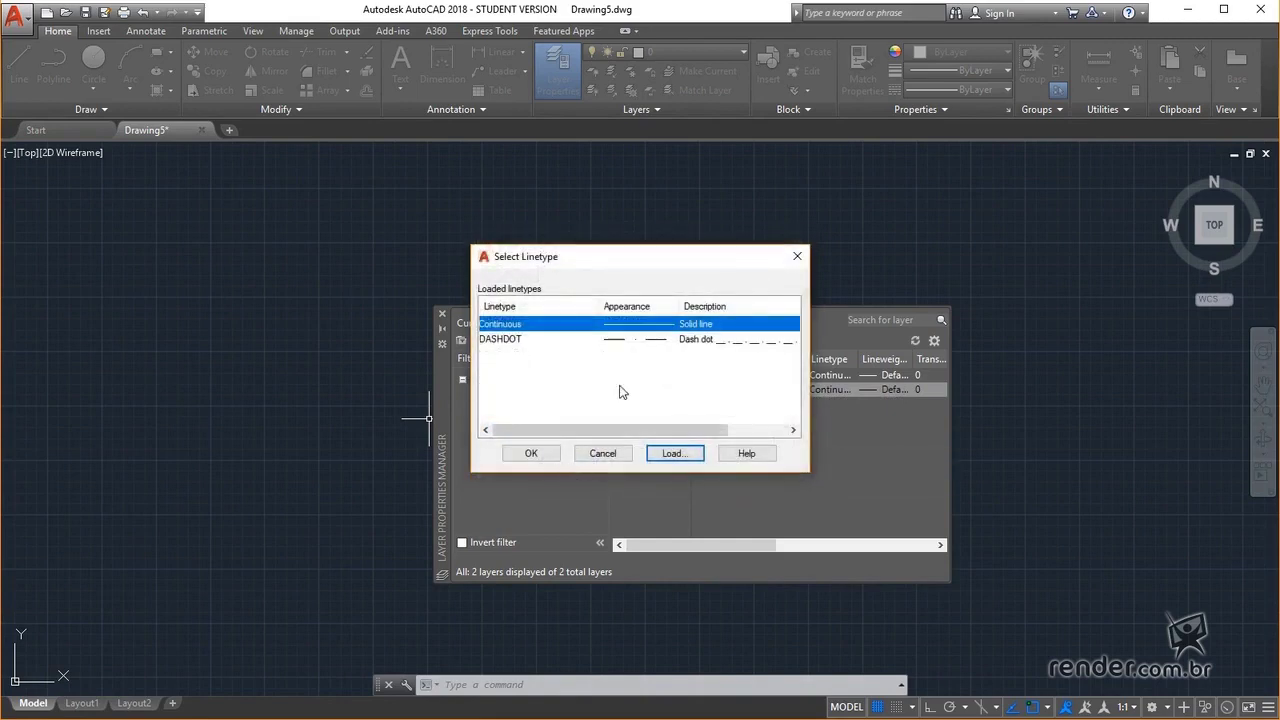
left_click(507, 341)
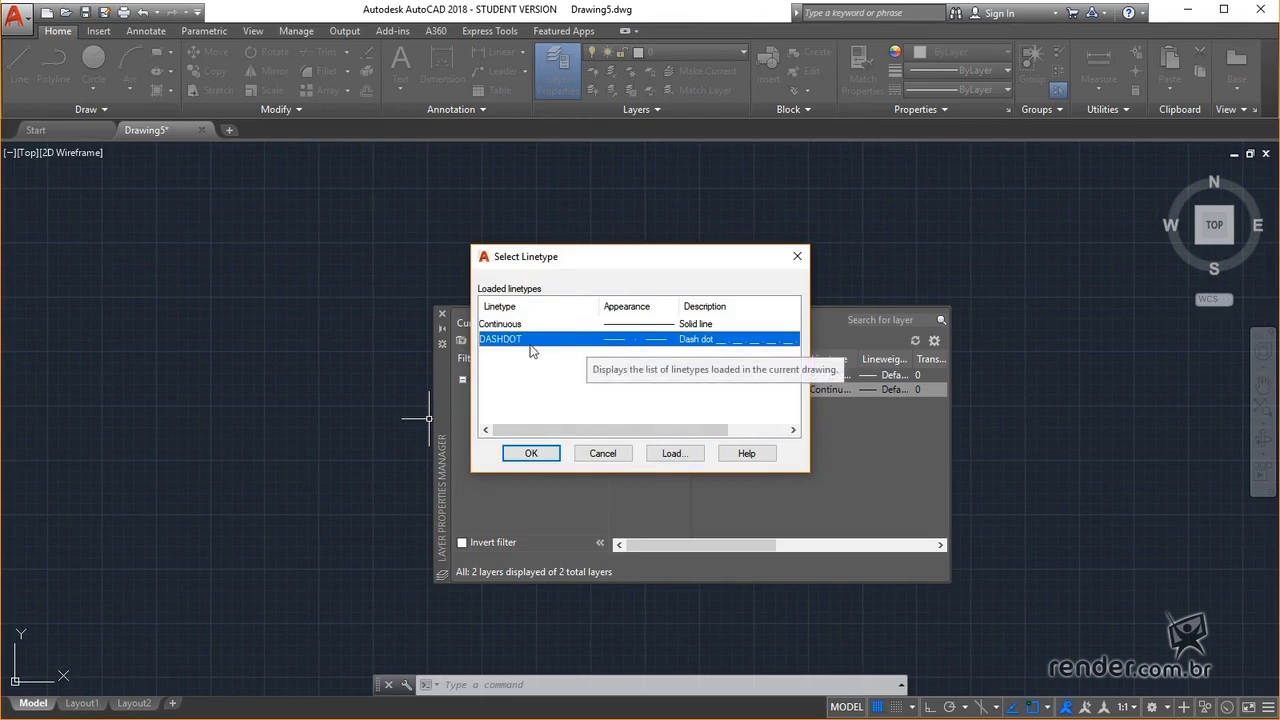
left_click(536, 453)
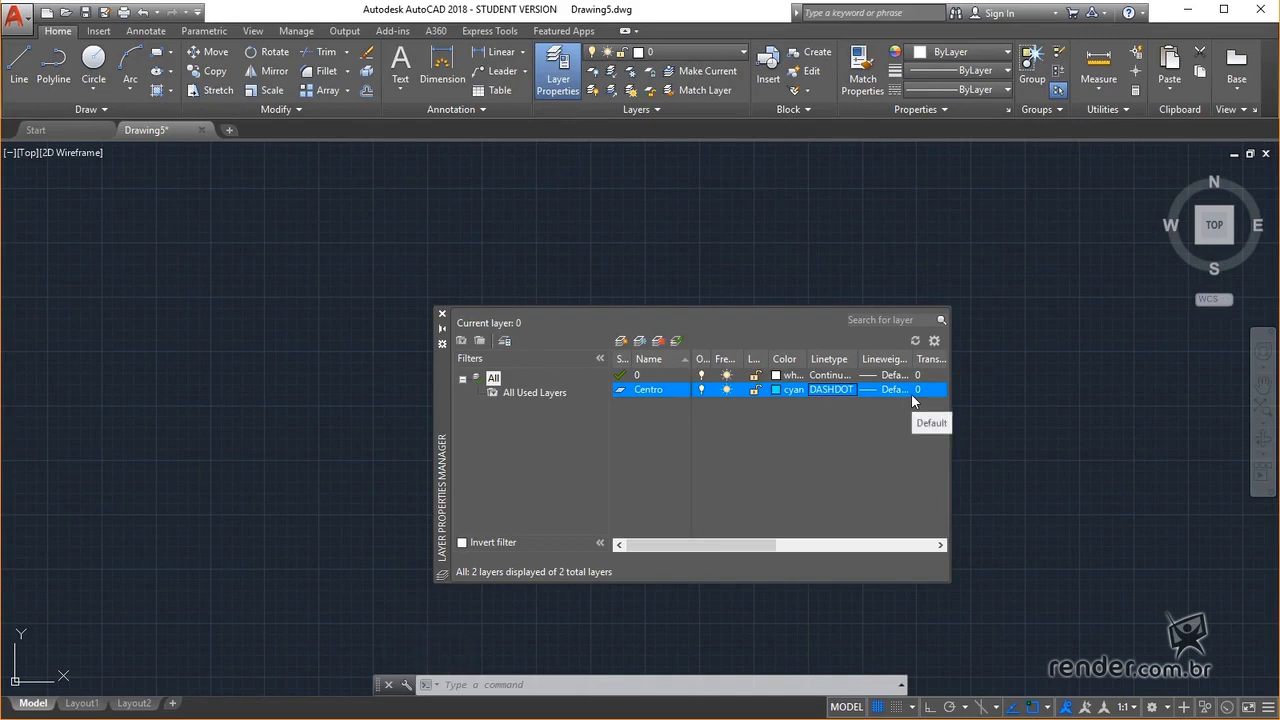
- Toggle the Centro layer's on, freeze, lock and plot settings, restoring each to its original state
left_click(658, 379)
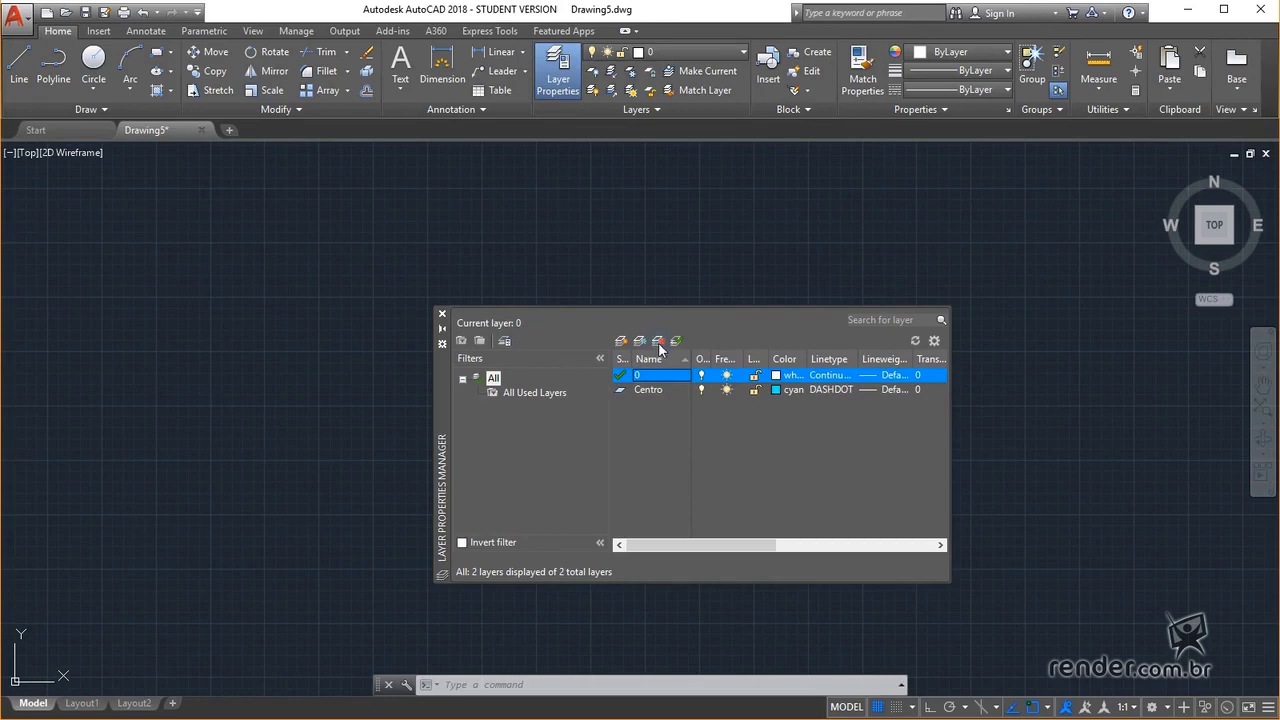
left_click(676, 394)
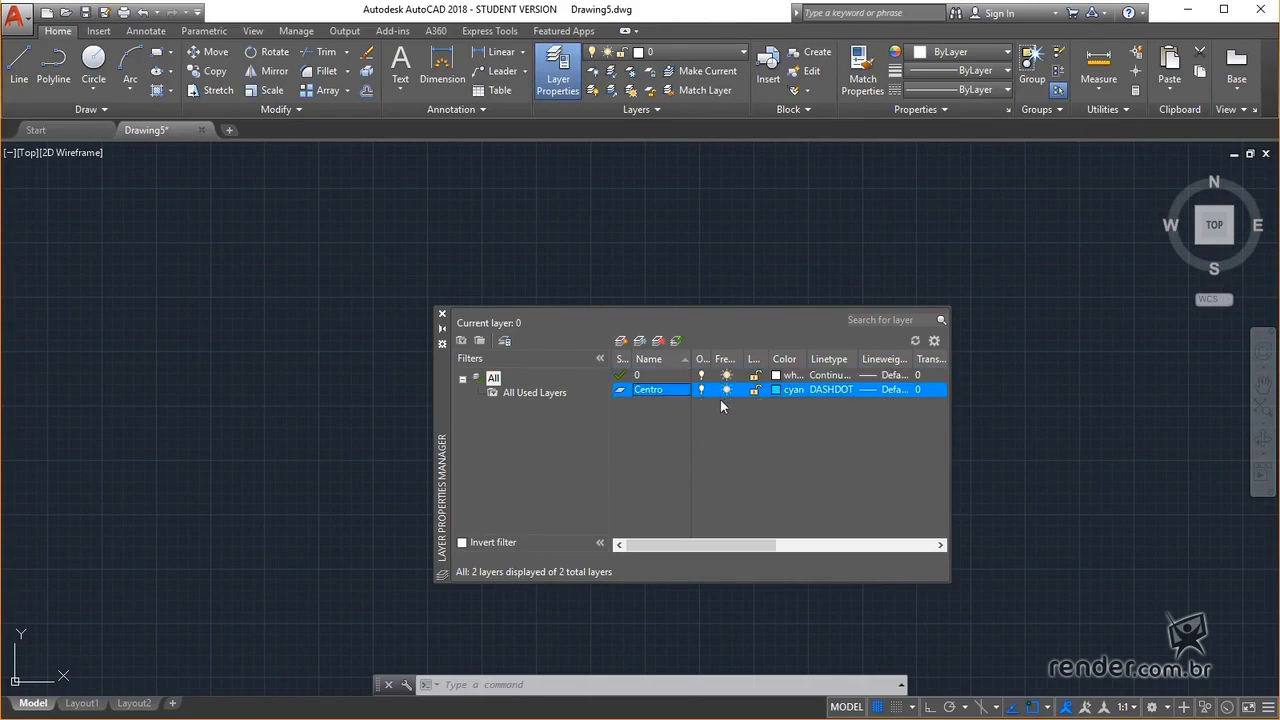
left_click(703, 391)
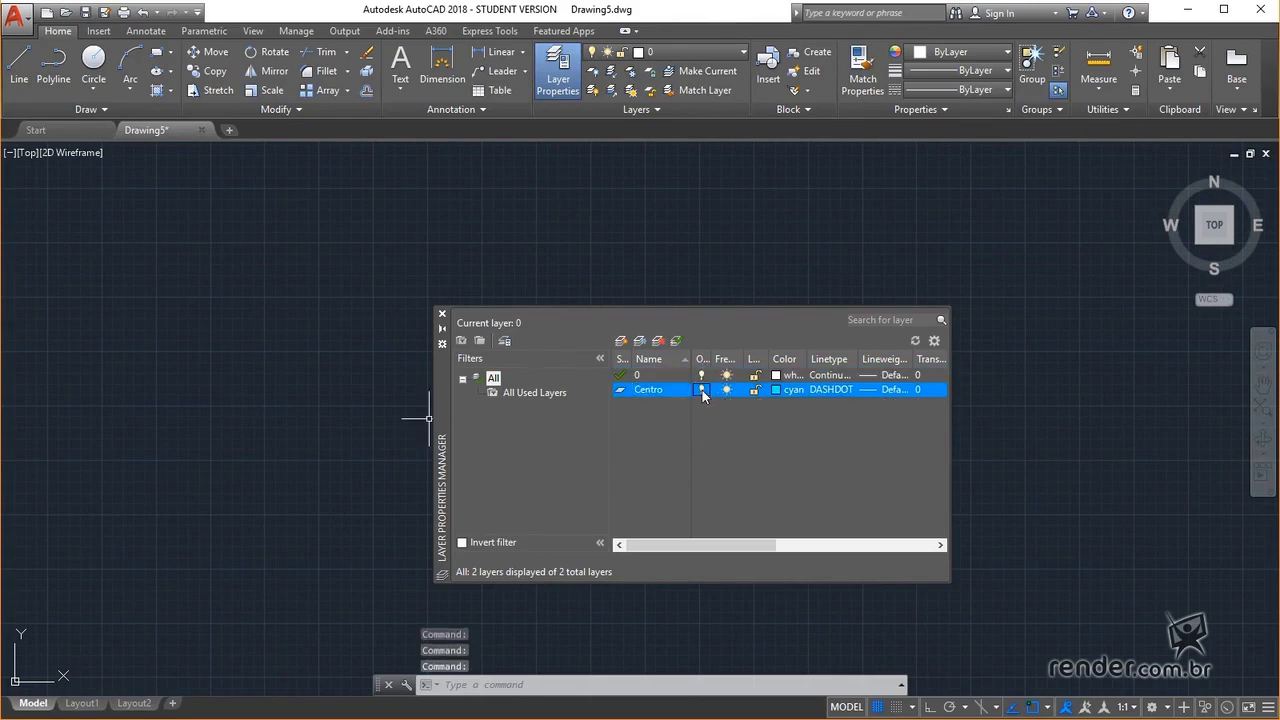
left_click(703, 391)
left_click(727, 391)
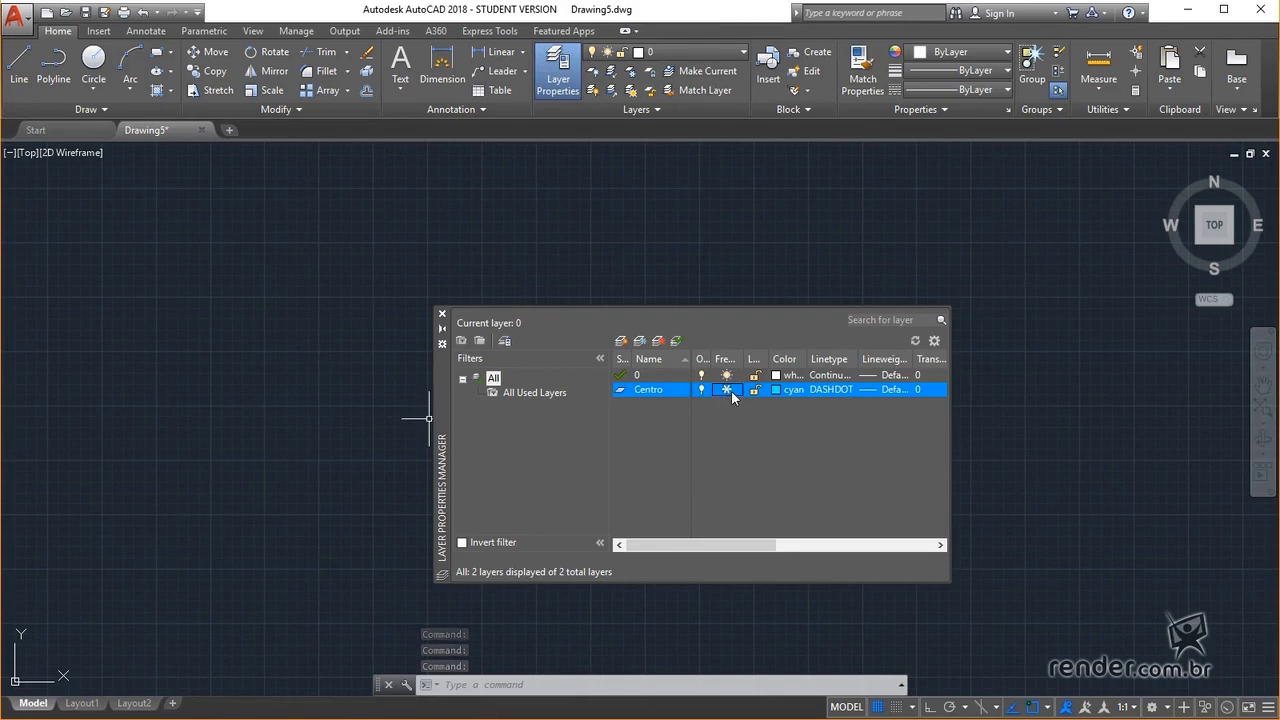
left_click(729, 390)
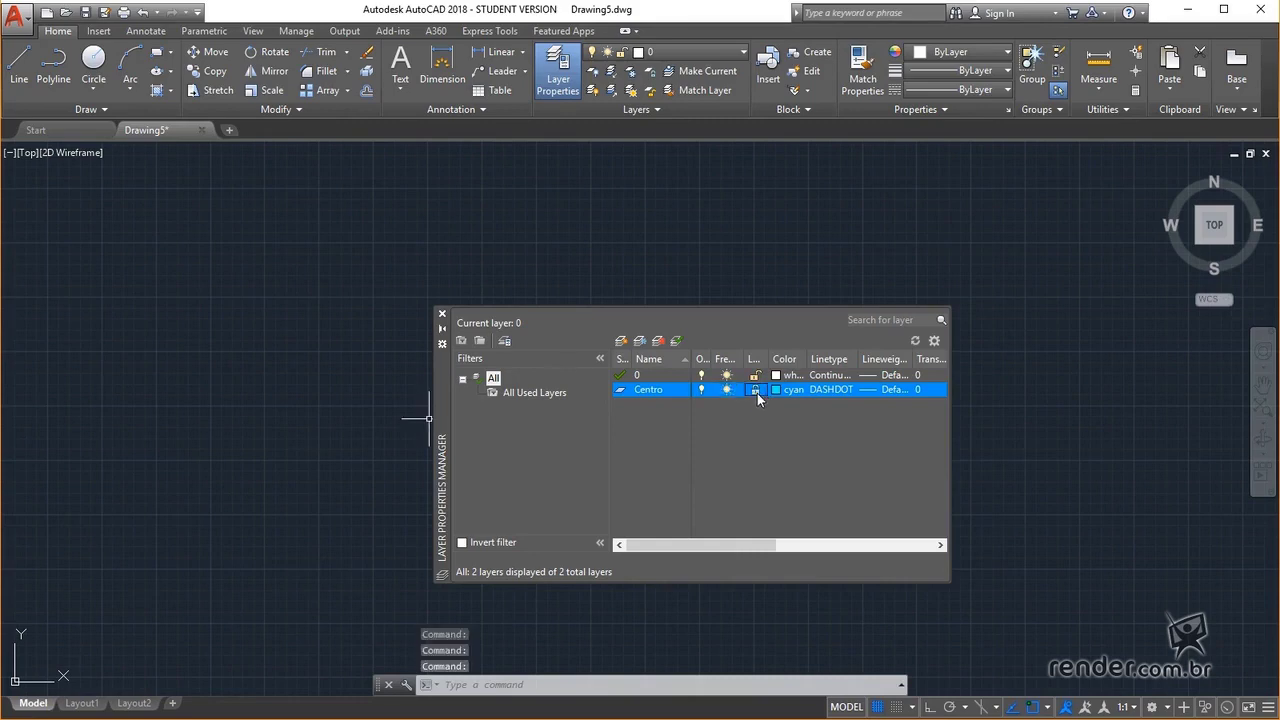
left_click(756, 390)
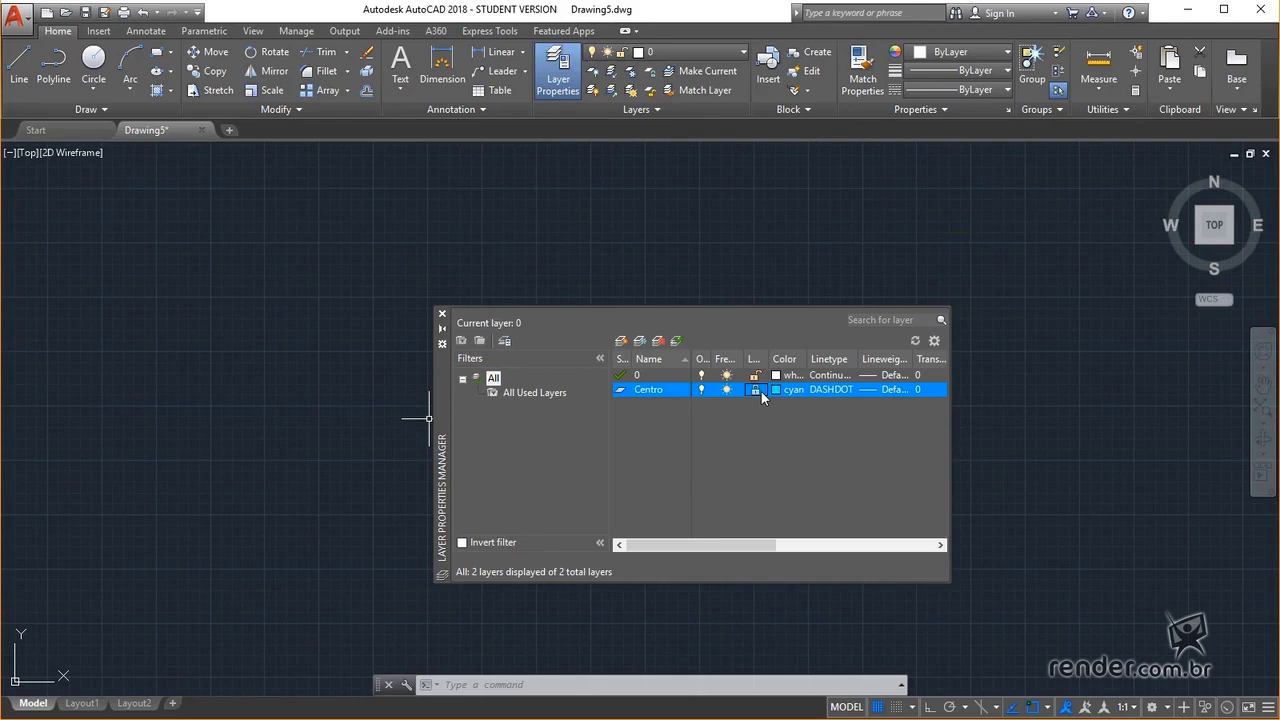
left_click(761, 391)
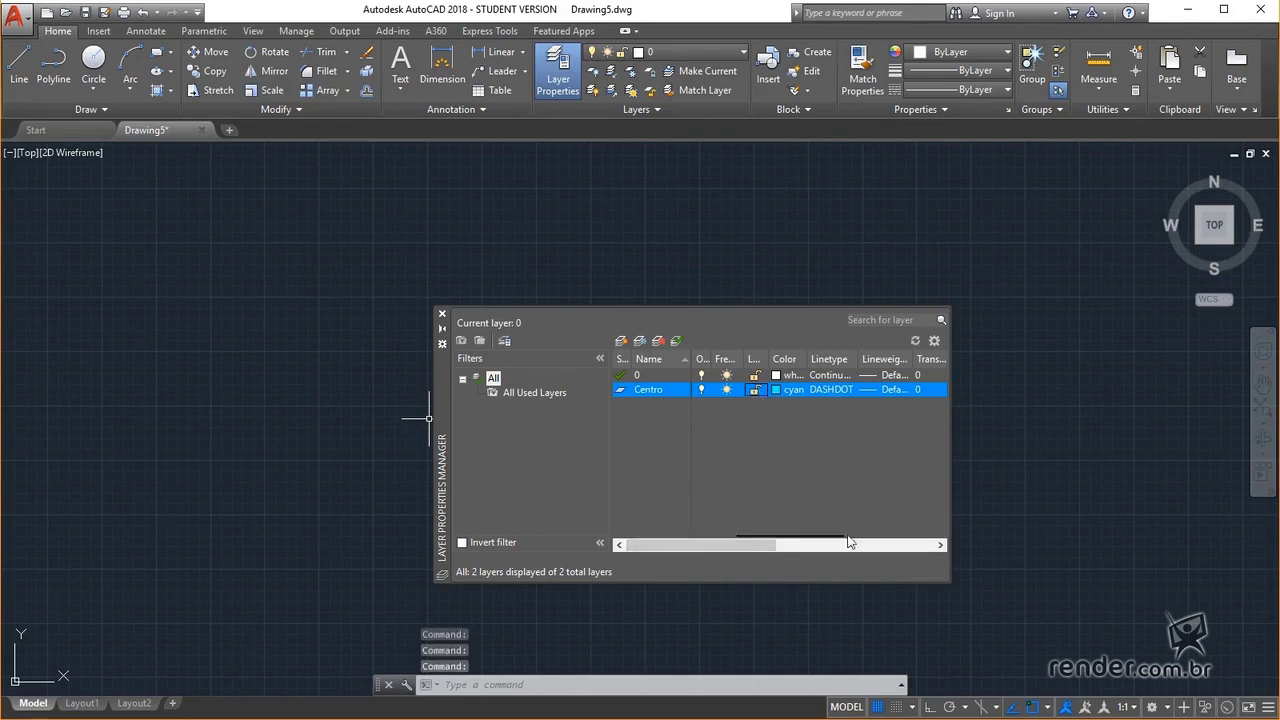
left_click_drag(757, 546, 915, 550)
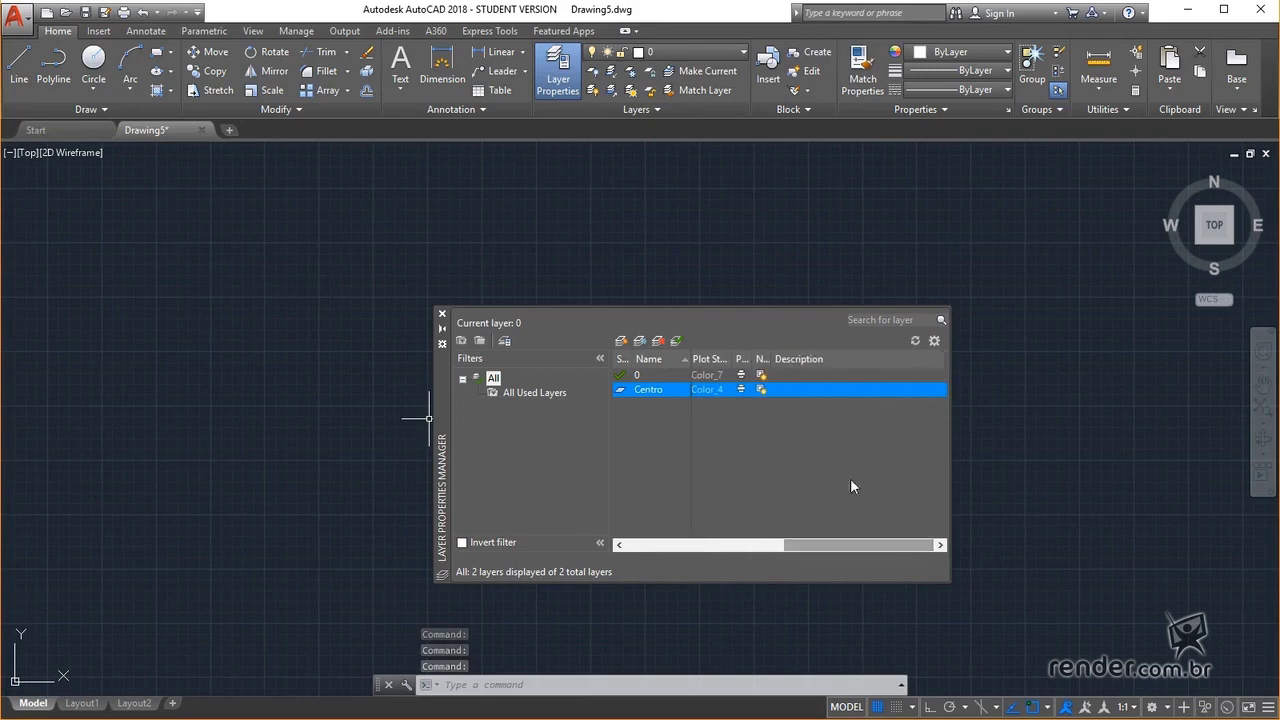
left_click(742, 390)
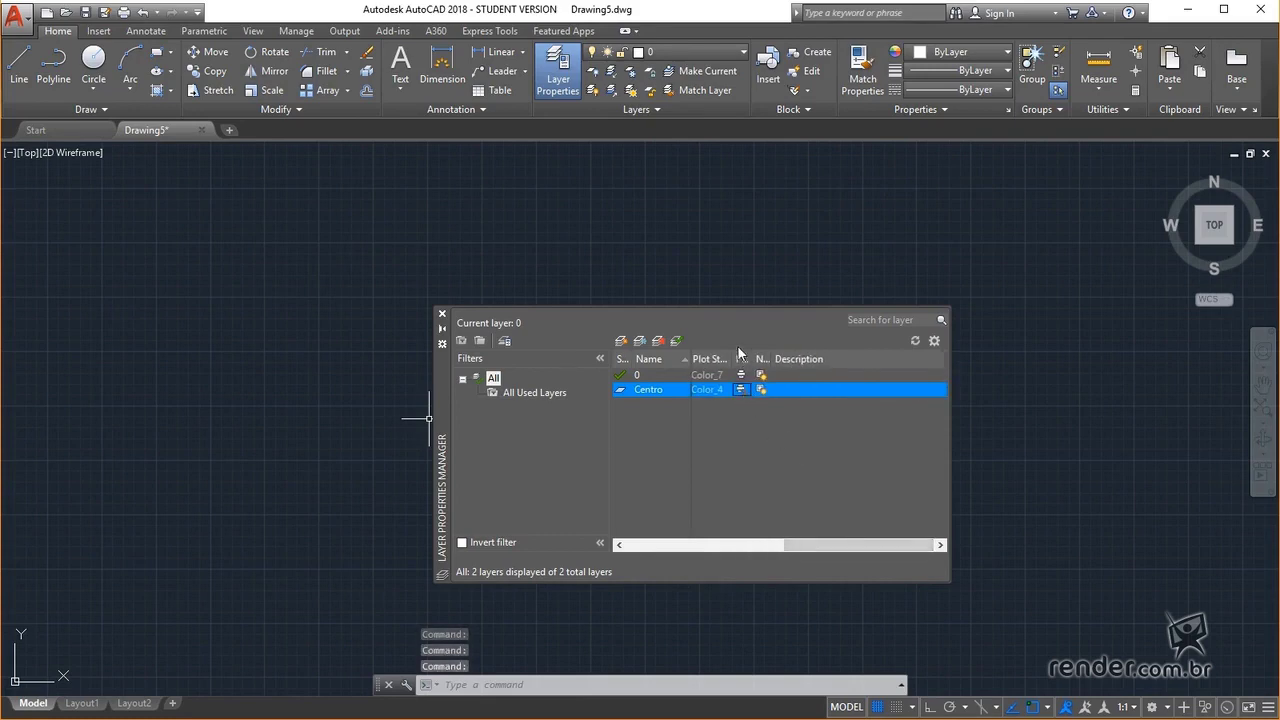
left_click_drag(815, 545, 652, 519)
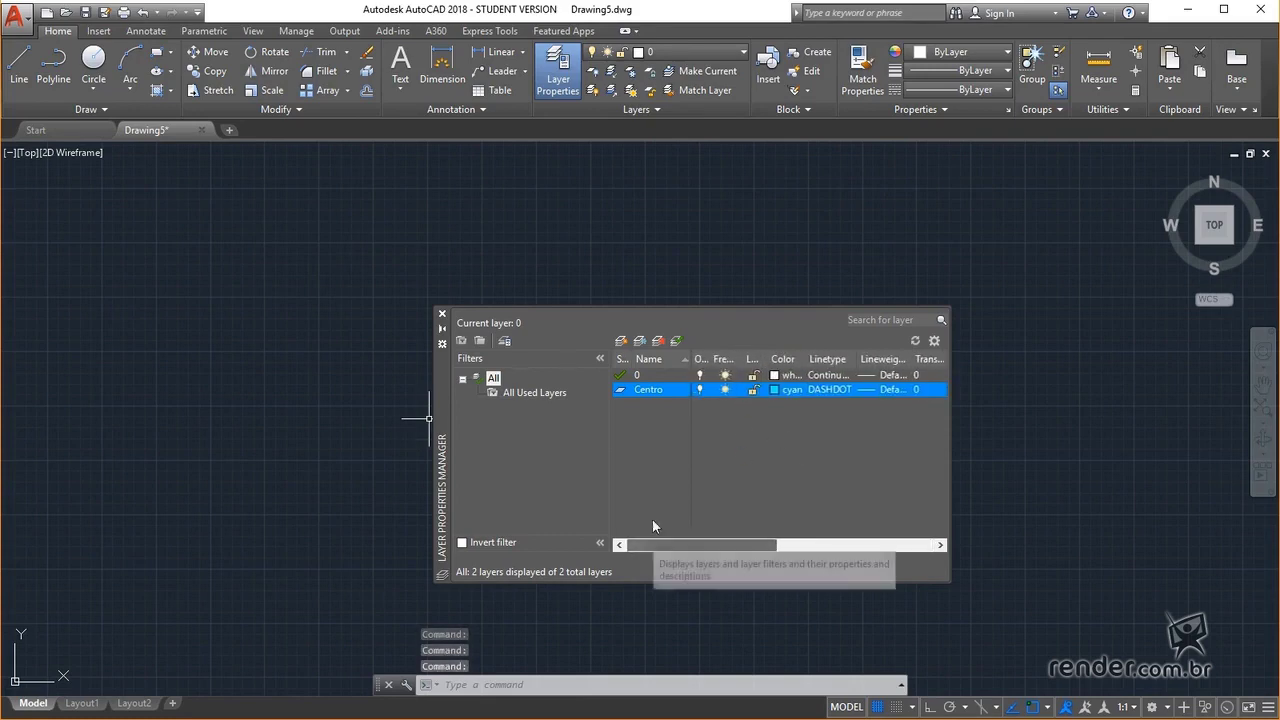
- Create two layers named Contorno and Hachura with the properties of layer 0
left_click(667, 377)
left_click(621, 341)
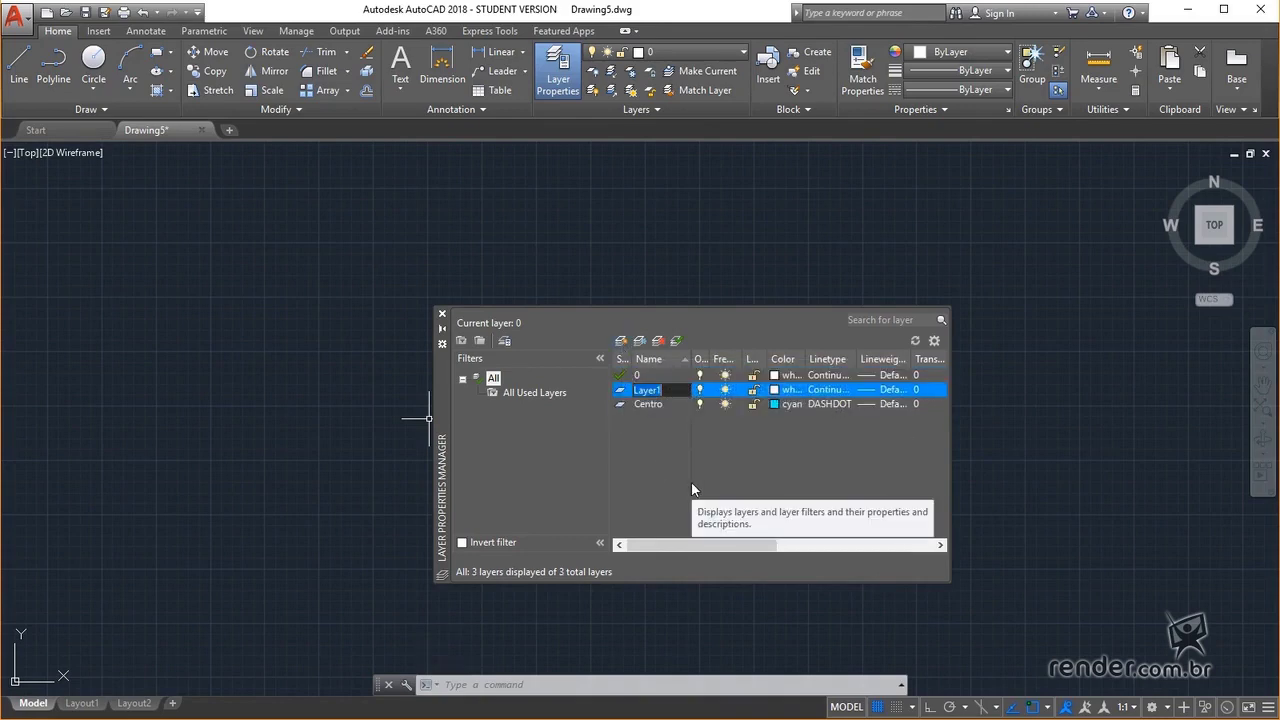
type("Contorno")
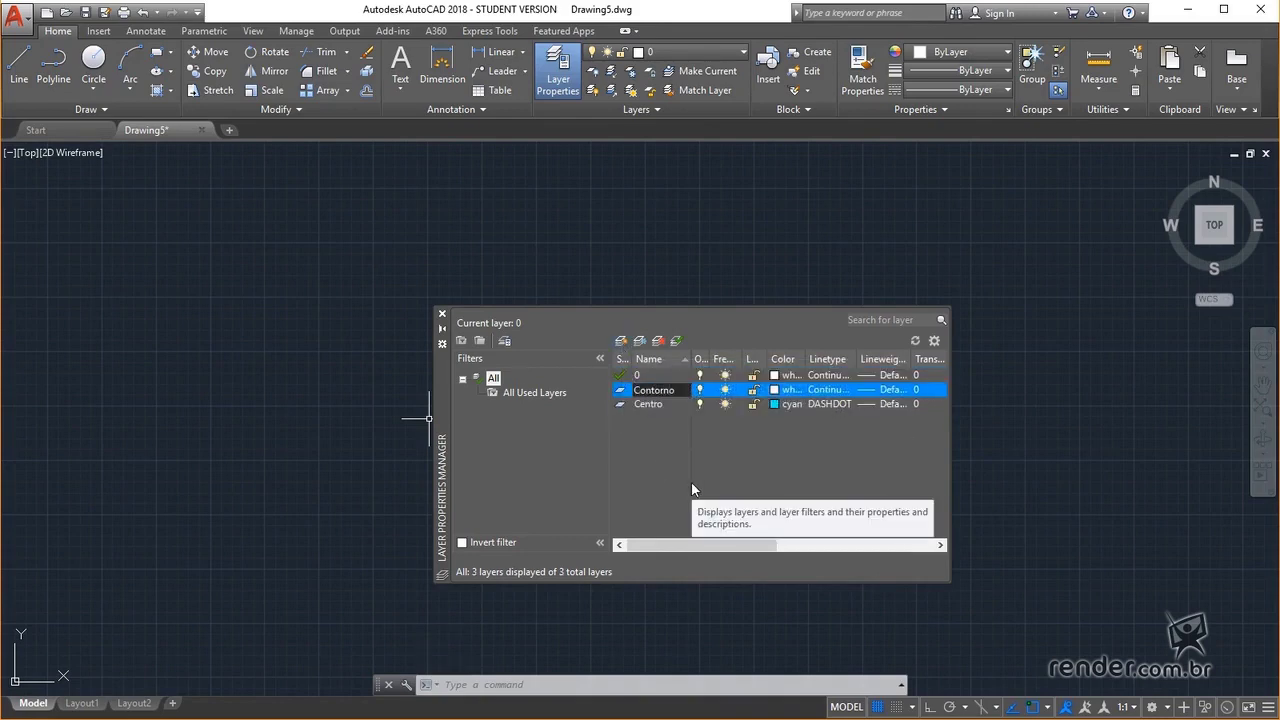
left_click(621, 341)
type("Hachura")
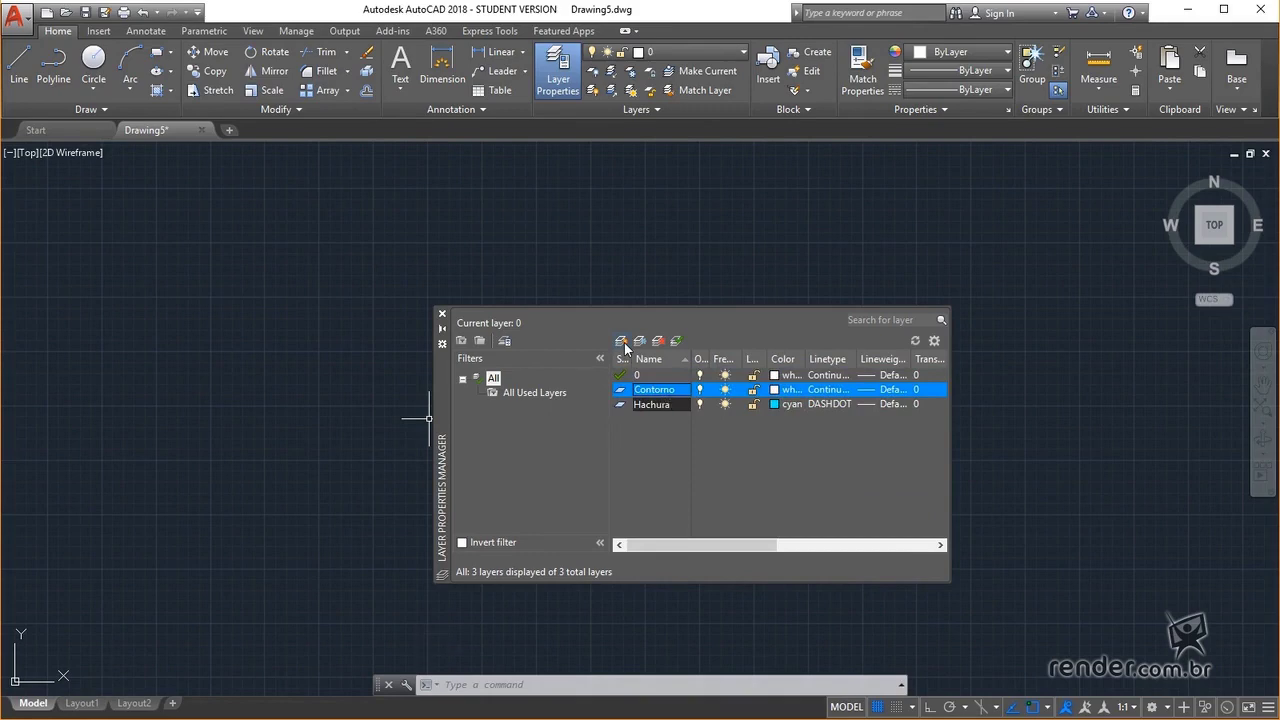
left_click(655, 463)
- Add three more layers named Invisível, Cota and Texto
left_click(621, 341)
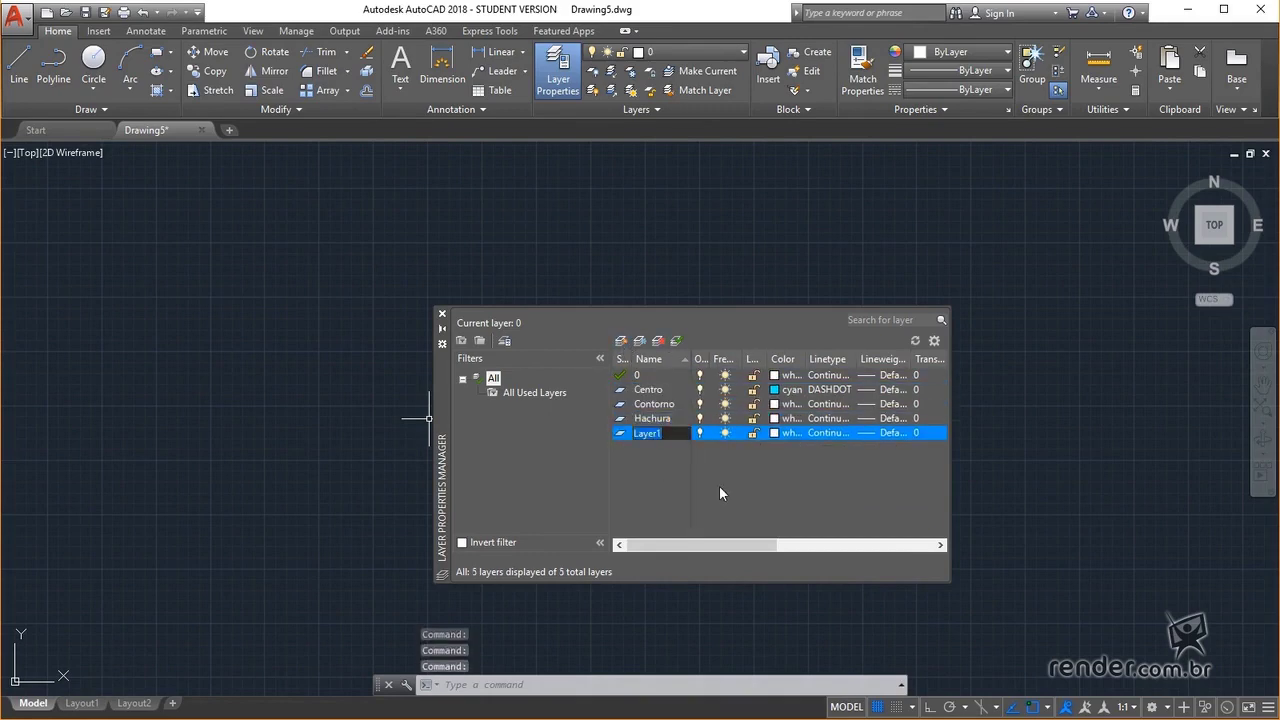
type("Invisível")
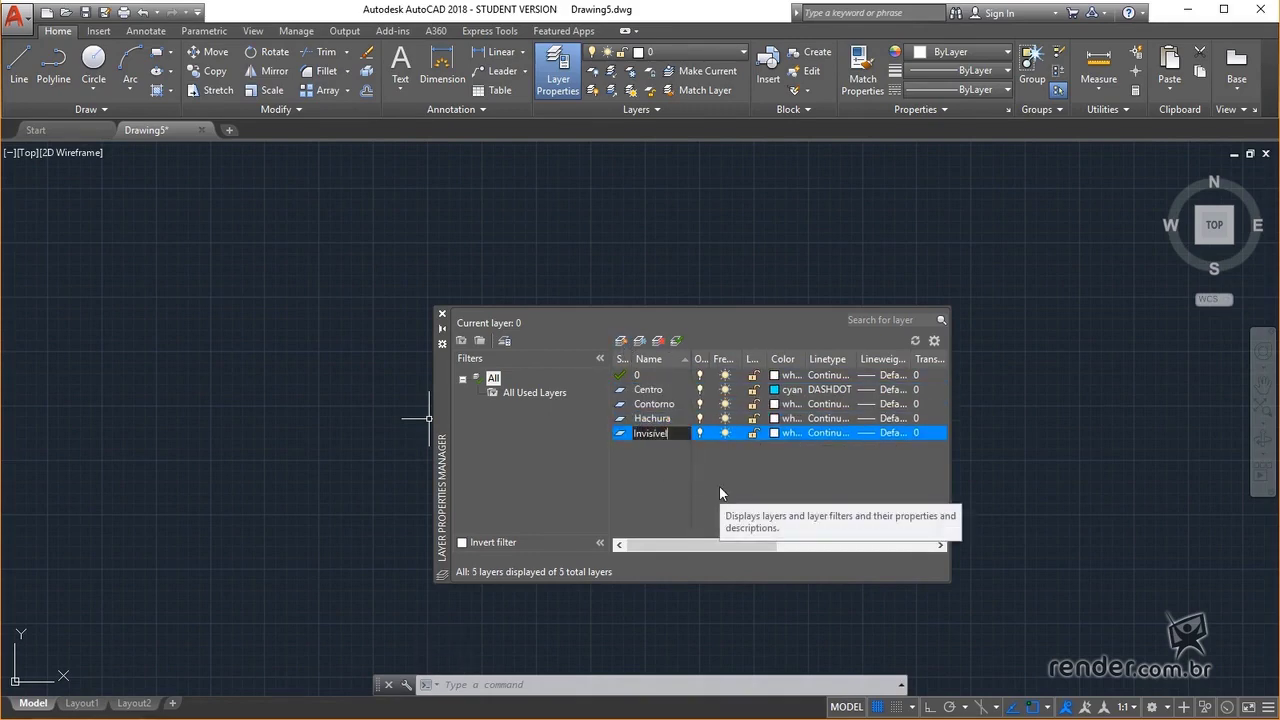
left_click(621, 341)
type("Cota")
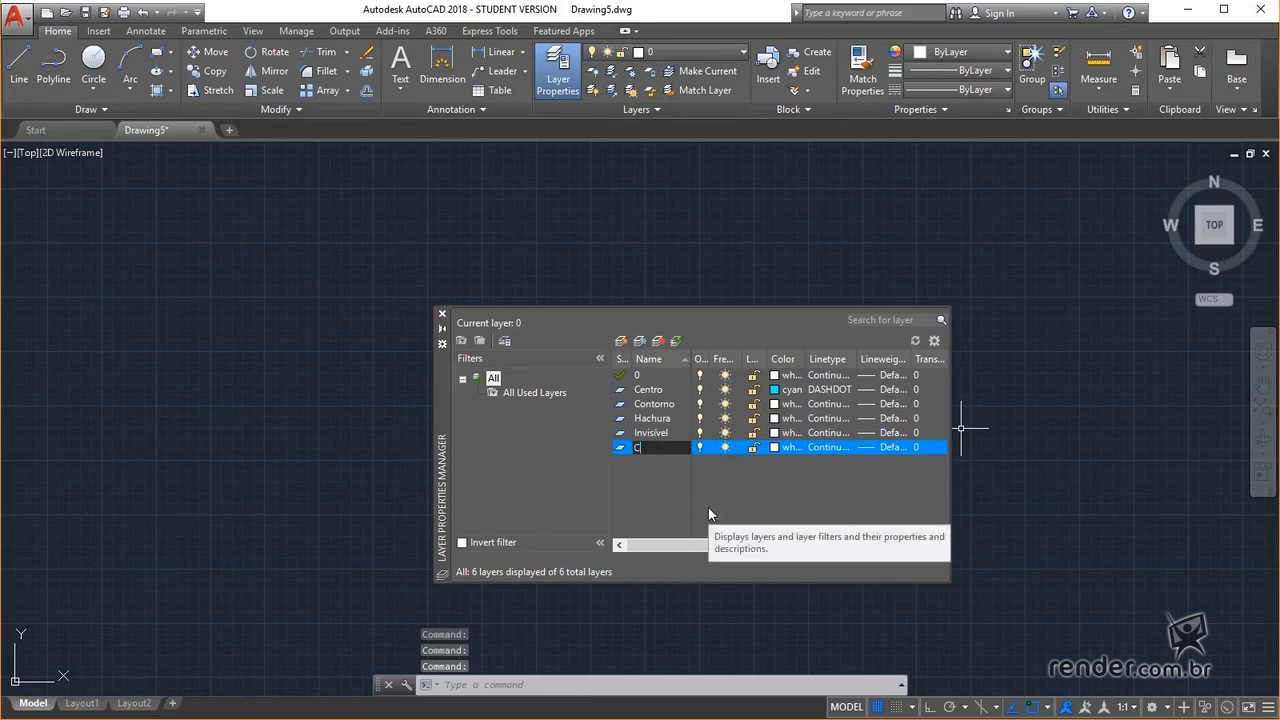
left_click(618, 344)
type("Texto")
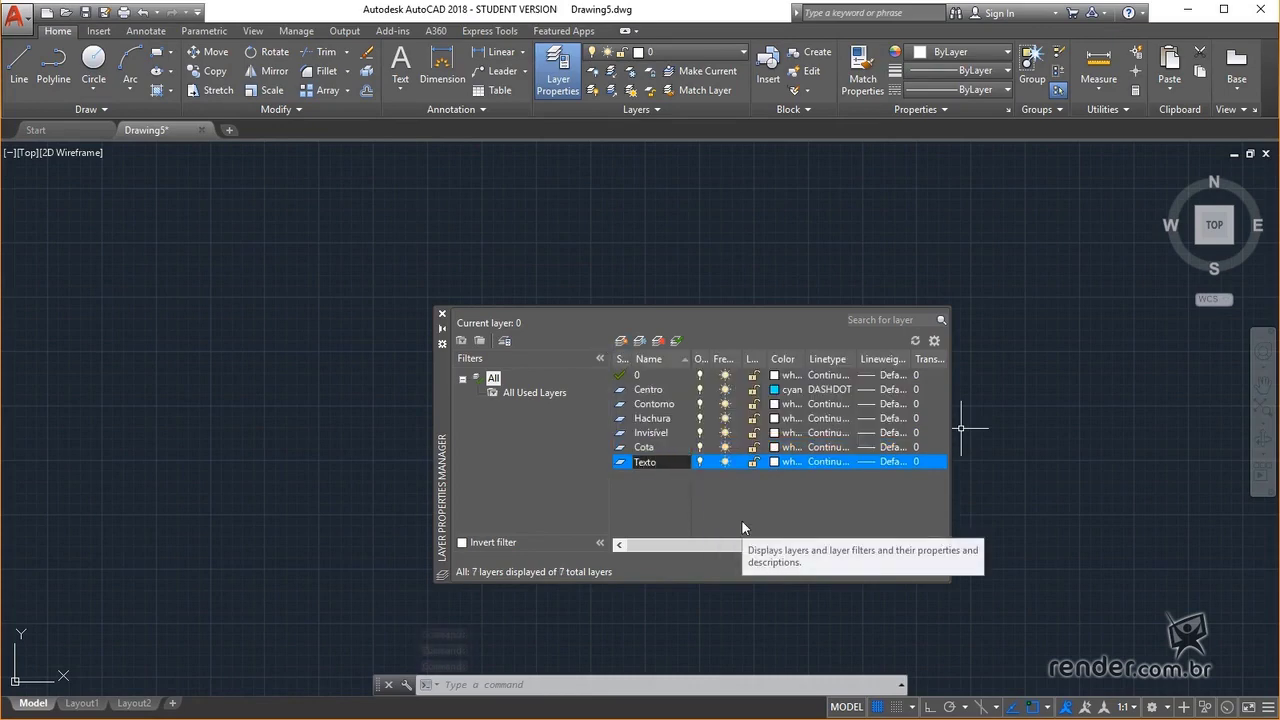
key("Return")
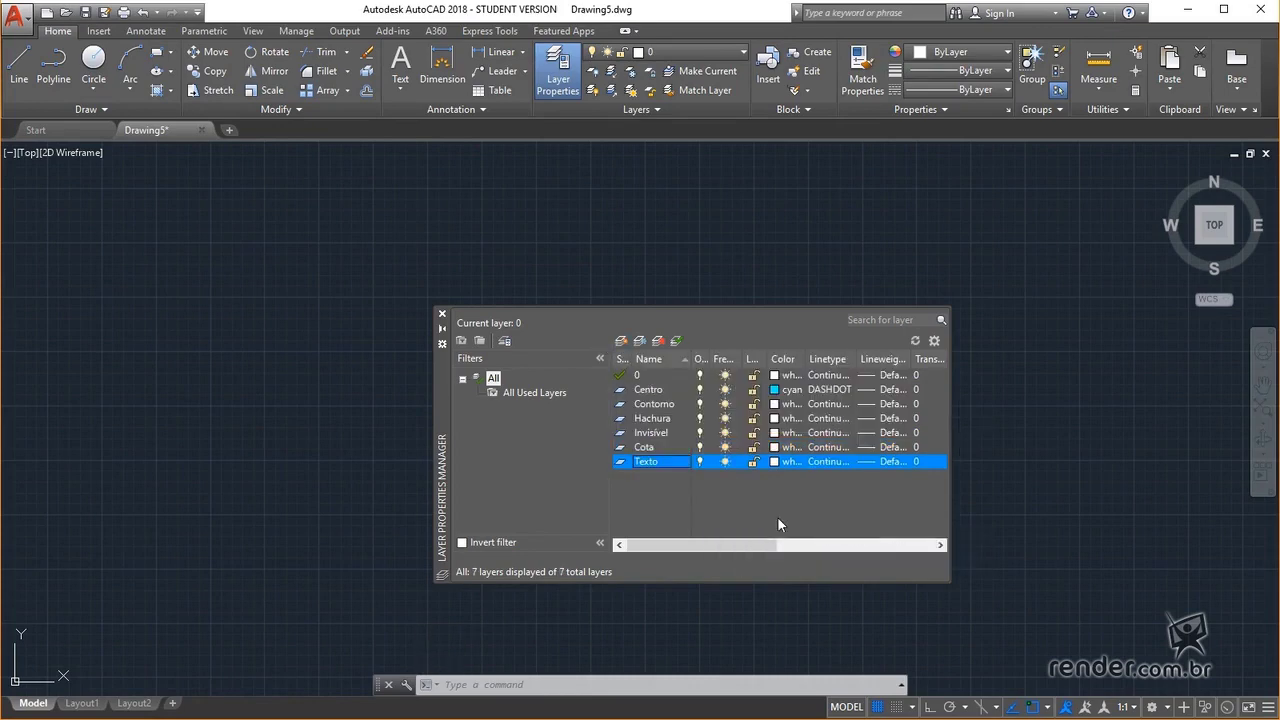
- Load the DASHED linetype from acadiso.lin and assign it to the Invisível layer
left_click(666, 433)
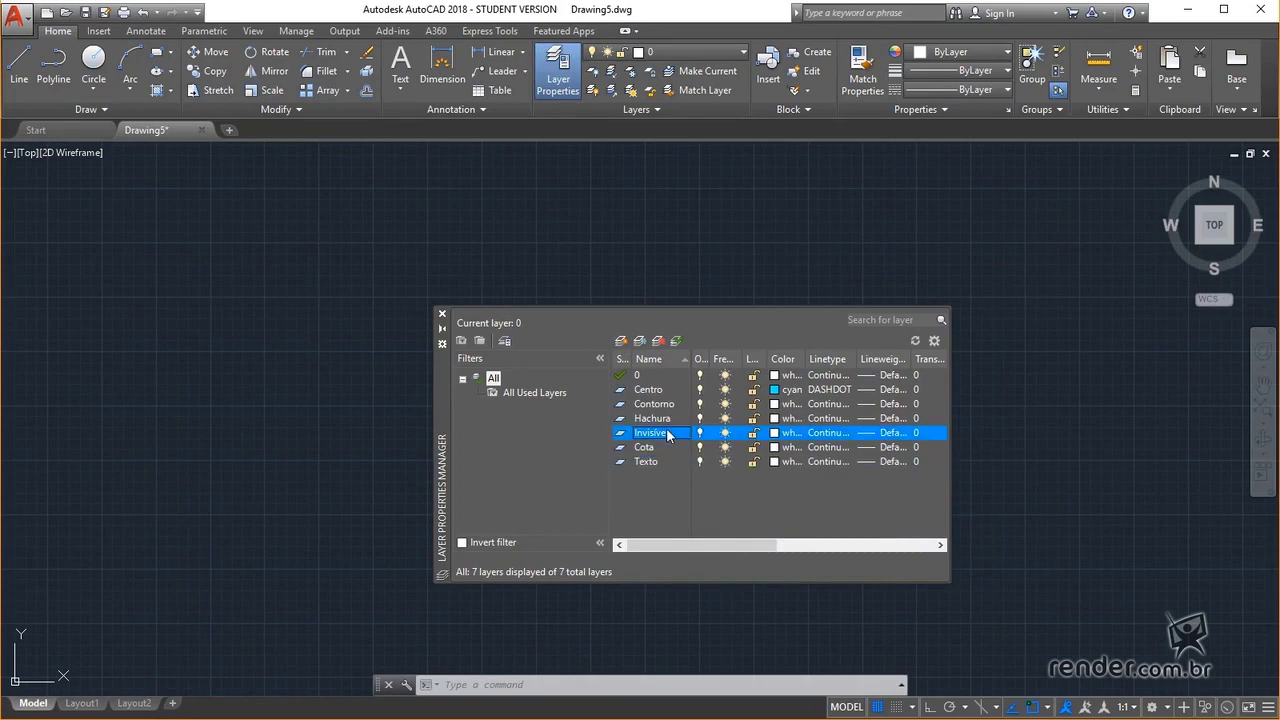
left_click(828, 433)
left_click(674, 453)
scroll(586, 390, "down", 4)
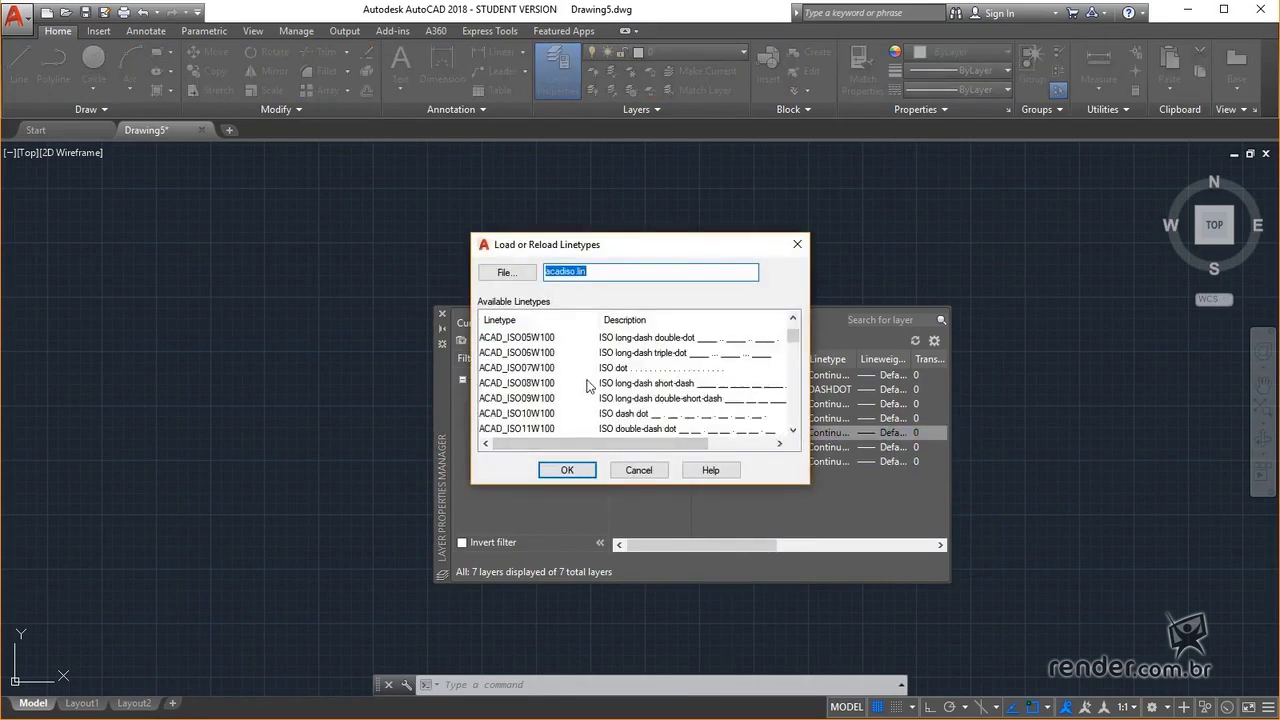
scroll(585, 390, "down", 3)
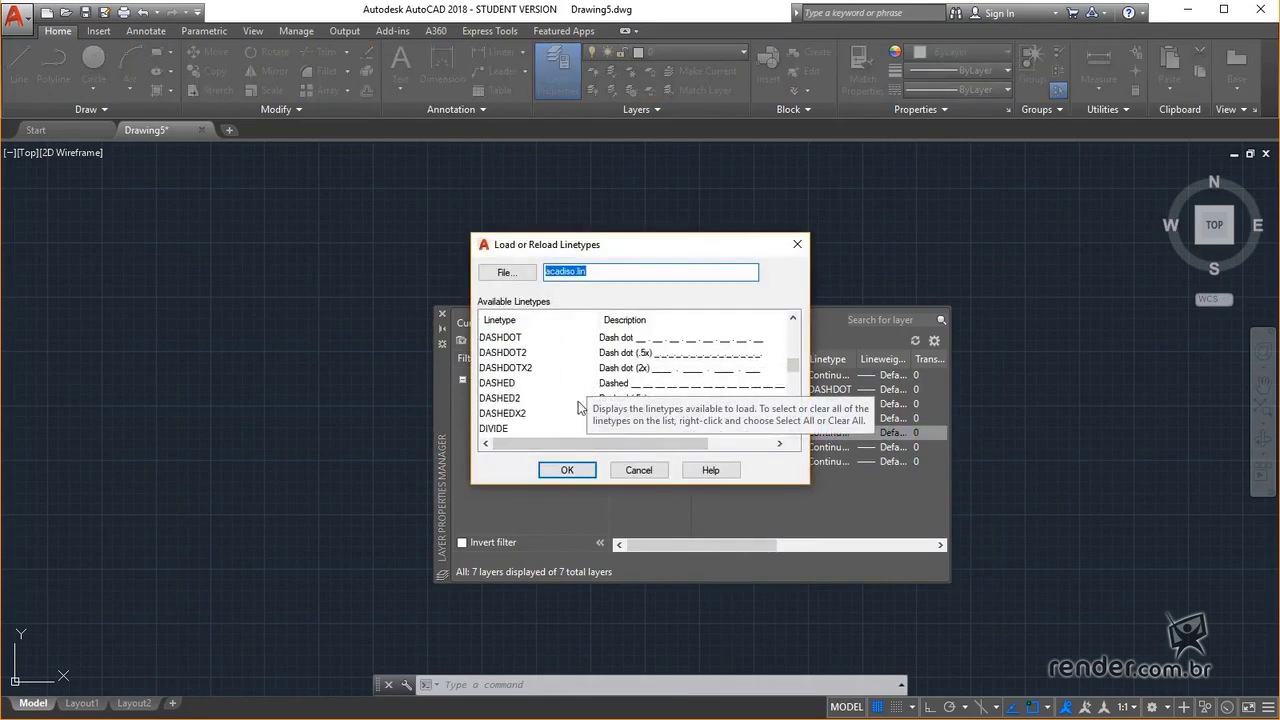
left_click(533, 387)
left_click(567, 470)
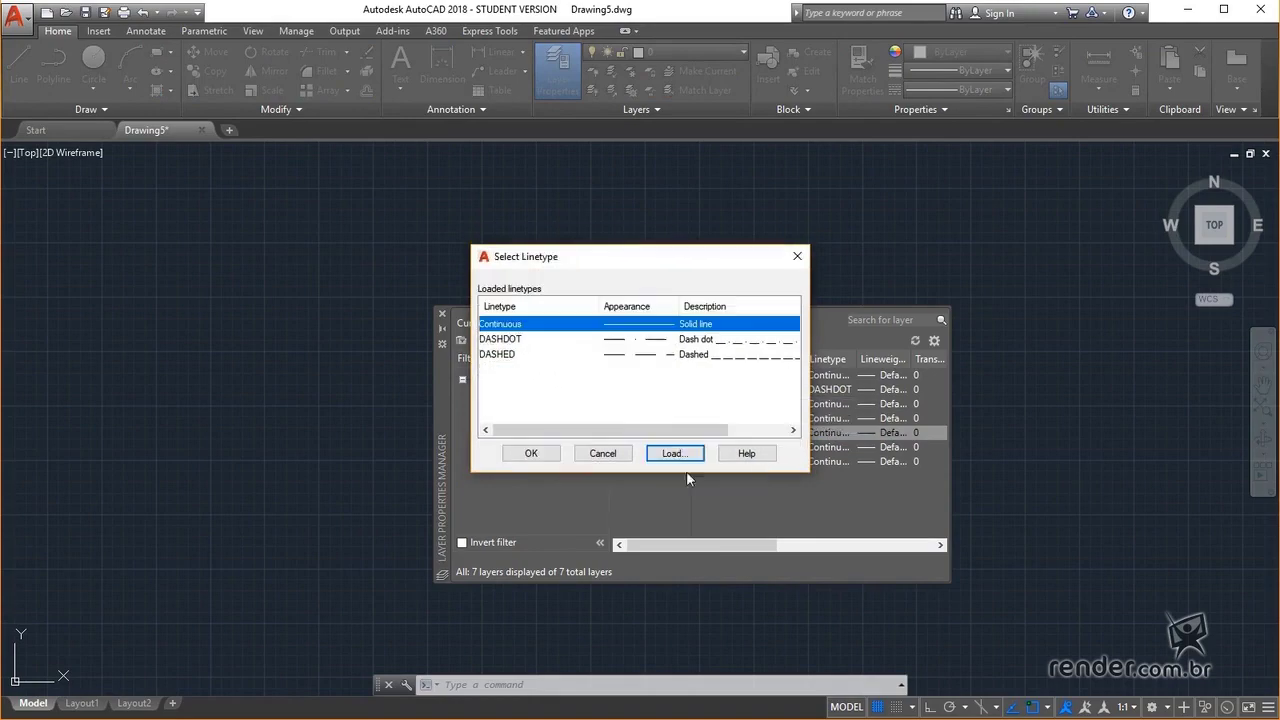
left_click(537, 360)
left_click(526, 460)
- Set the Invisível layer's color to red
left_click(779, 432)
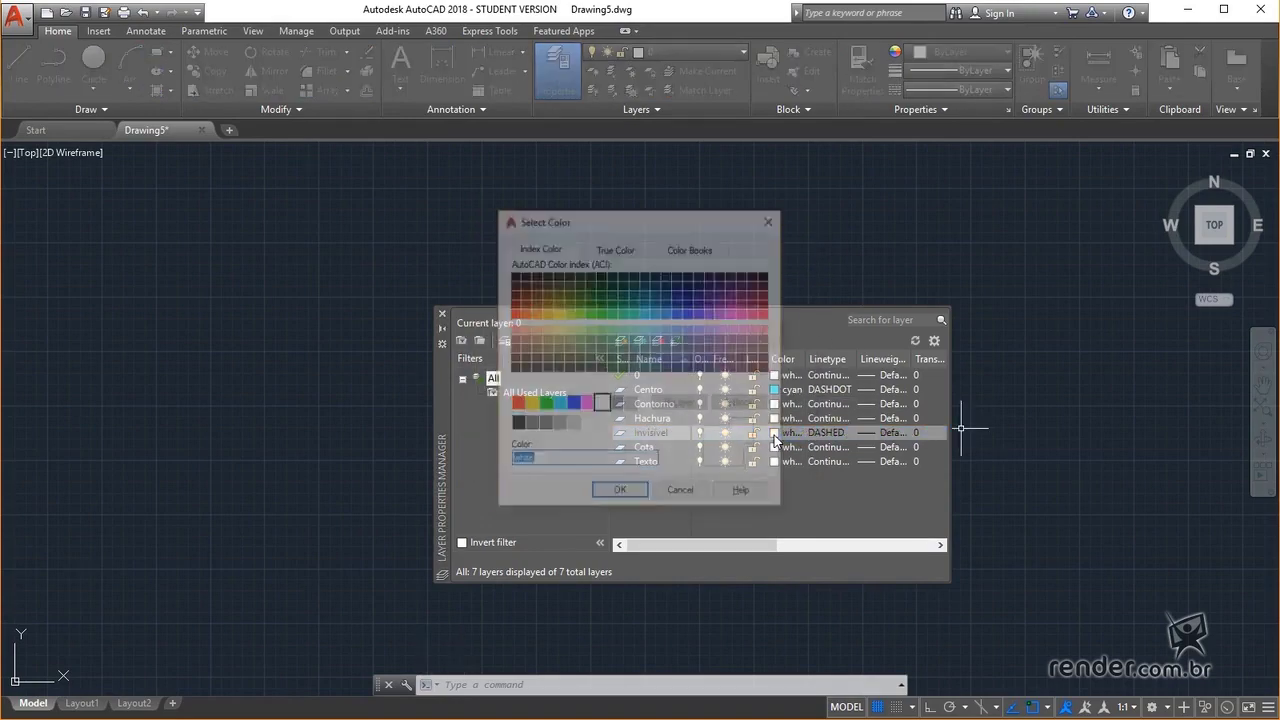
left_click(515, 403)
left_click(620, 494)
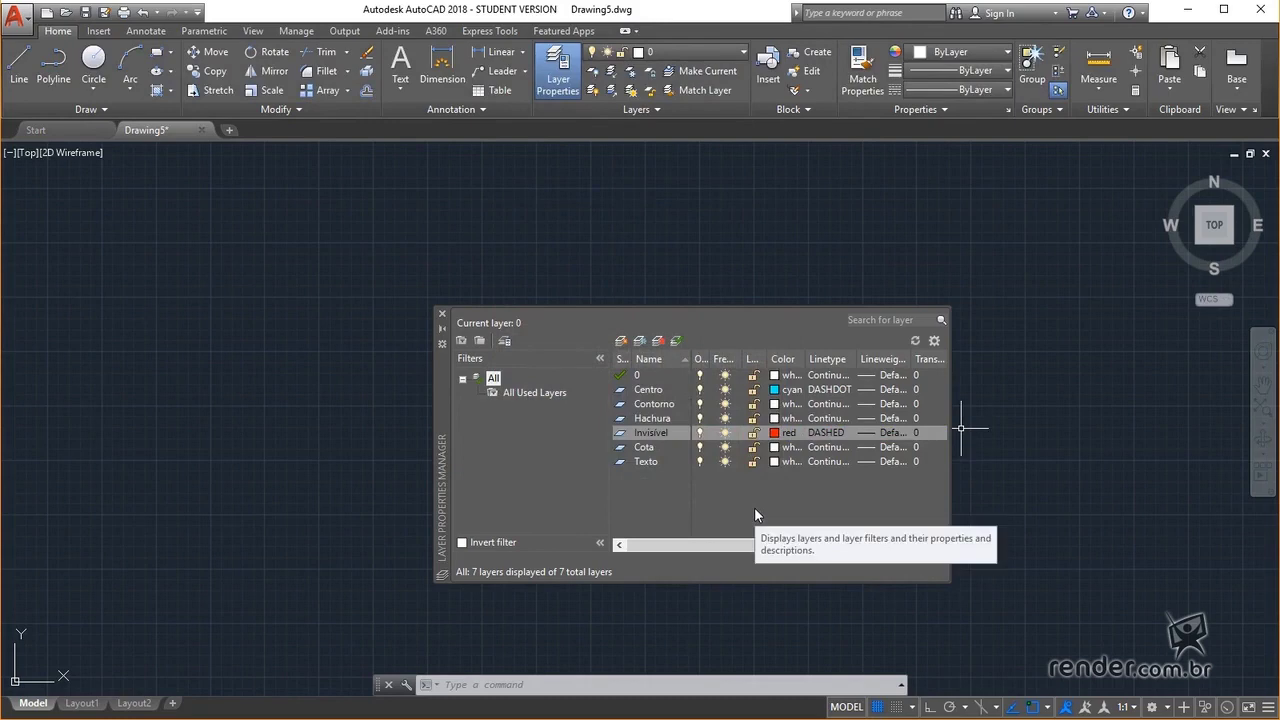
- Set the color of both the Cota and Texto layers to green
left_click(773, 448)
left_click(543, 403)
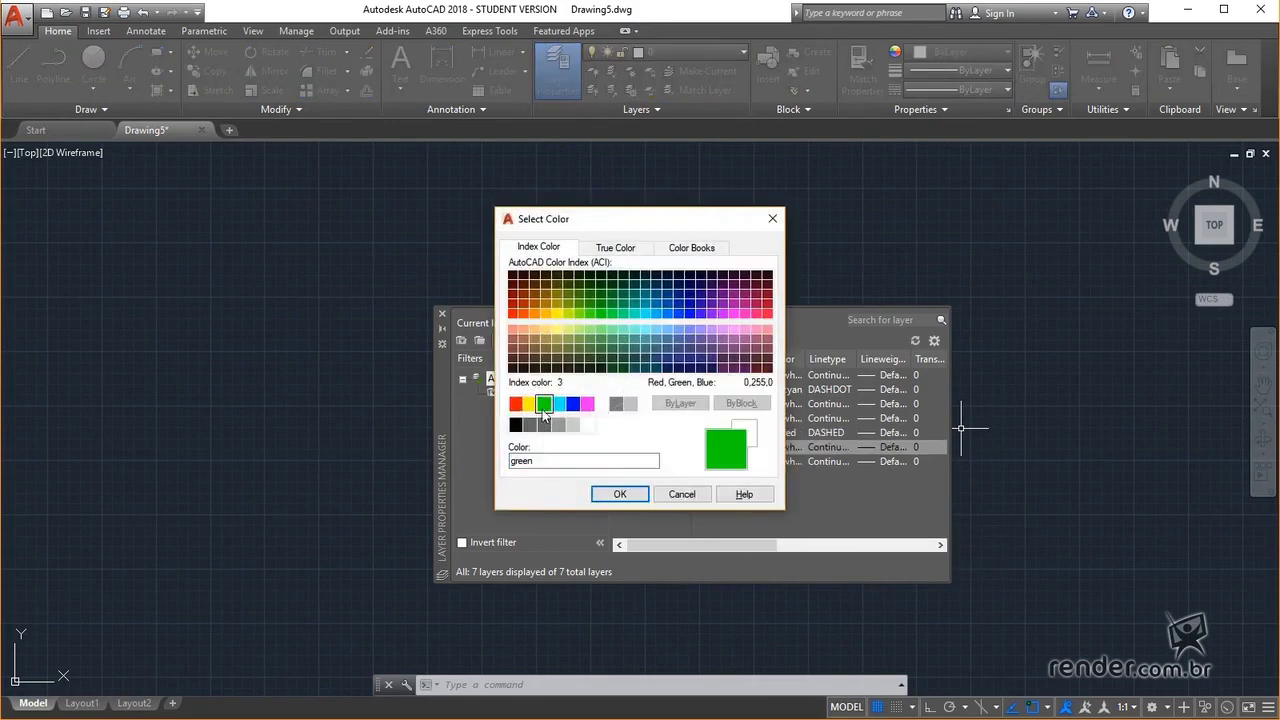
left_click(620, 492)
left_click(773, 461)
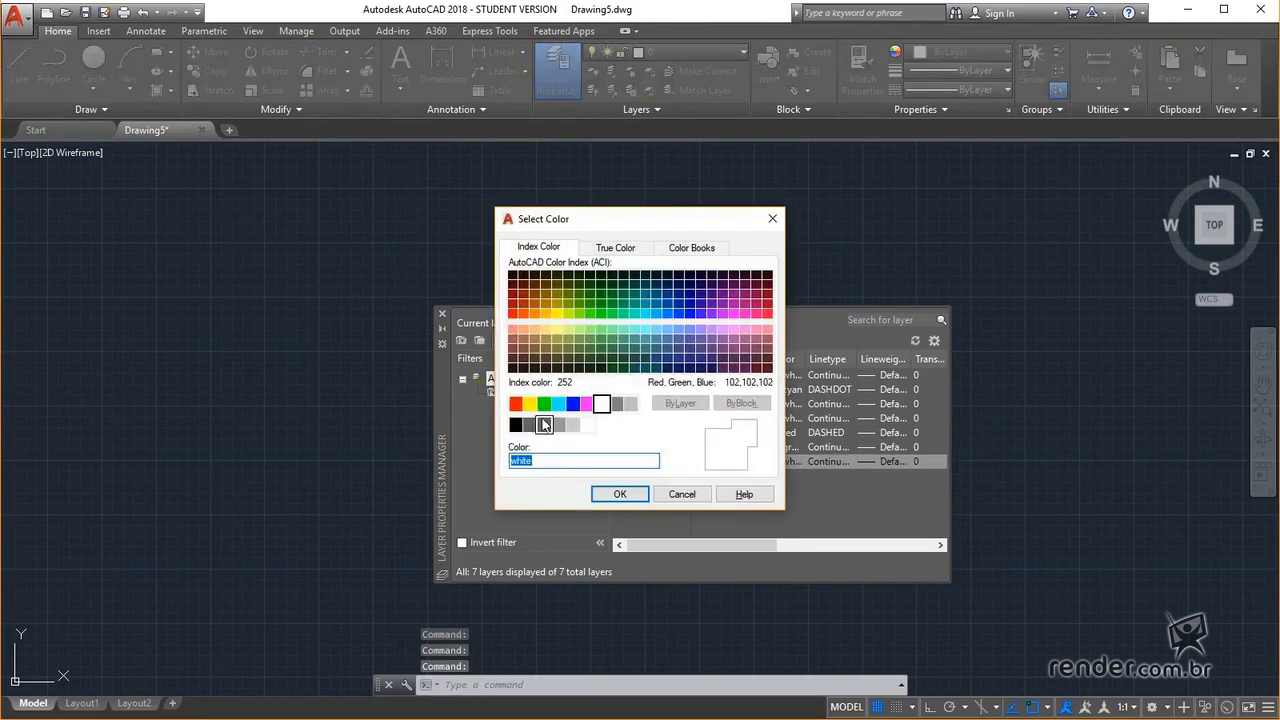
left_click(543, 403)
left_click(617, 494)
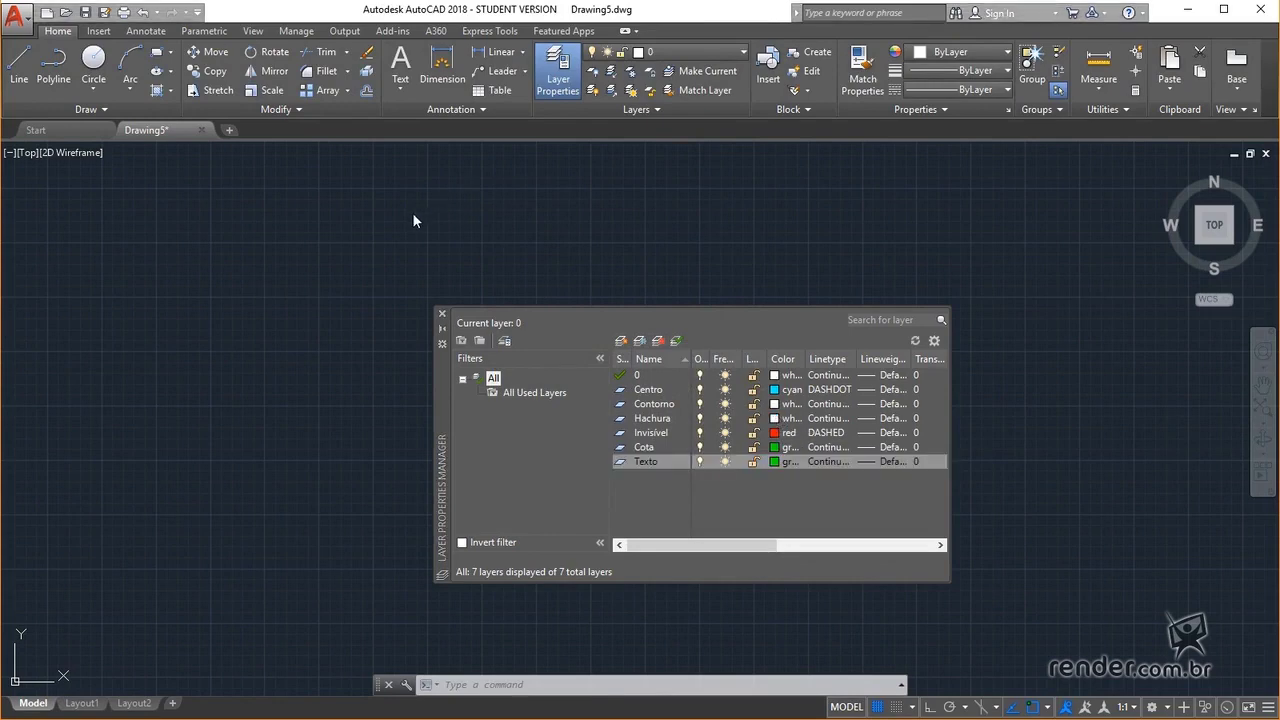
- Save the drawing in the Documentos folder as an AutoCAD 2018 drawing named Graminho
left_click(88, 15)
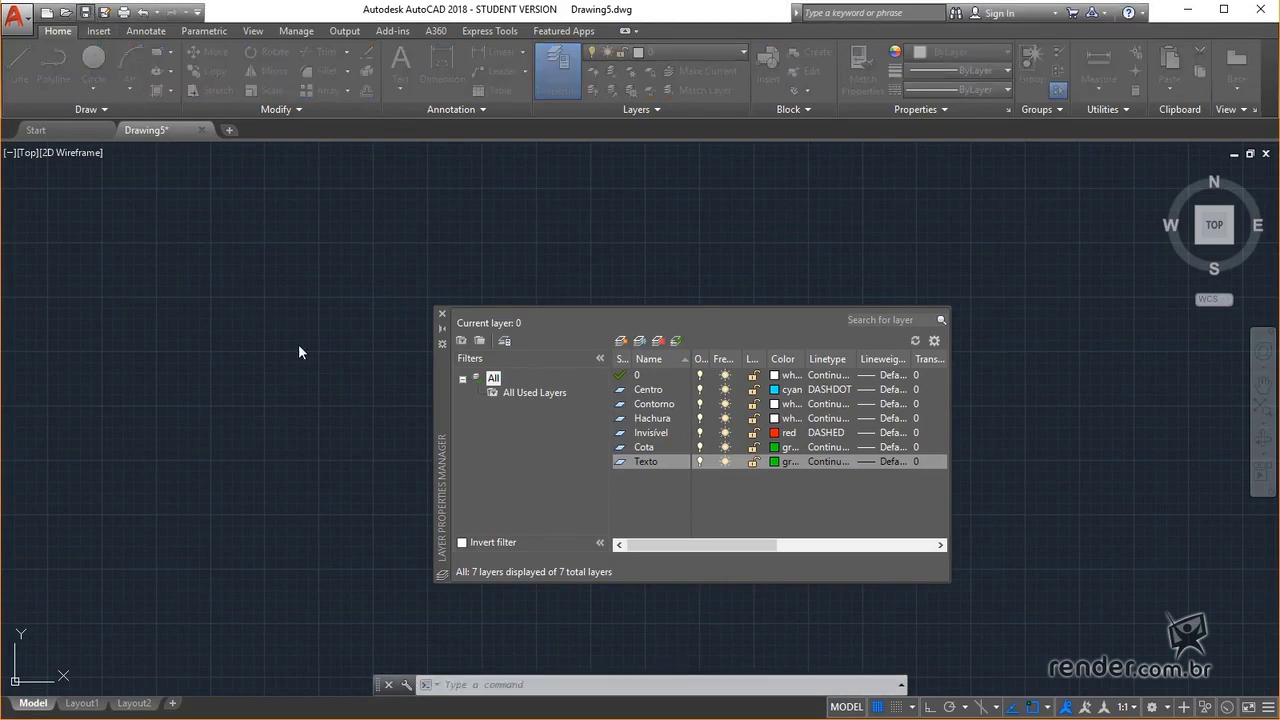
type("G")
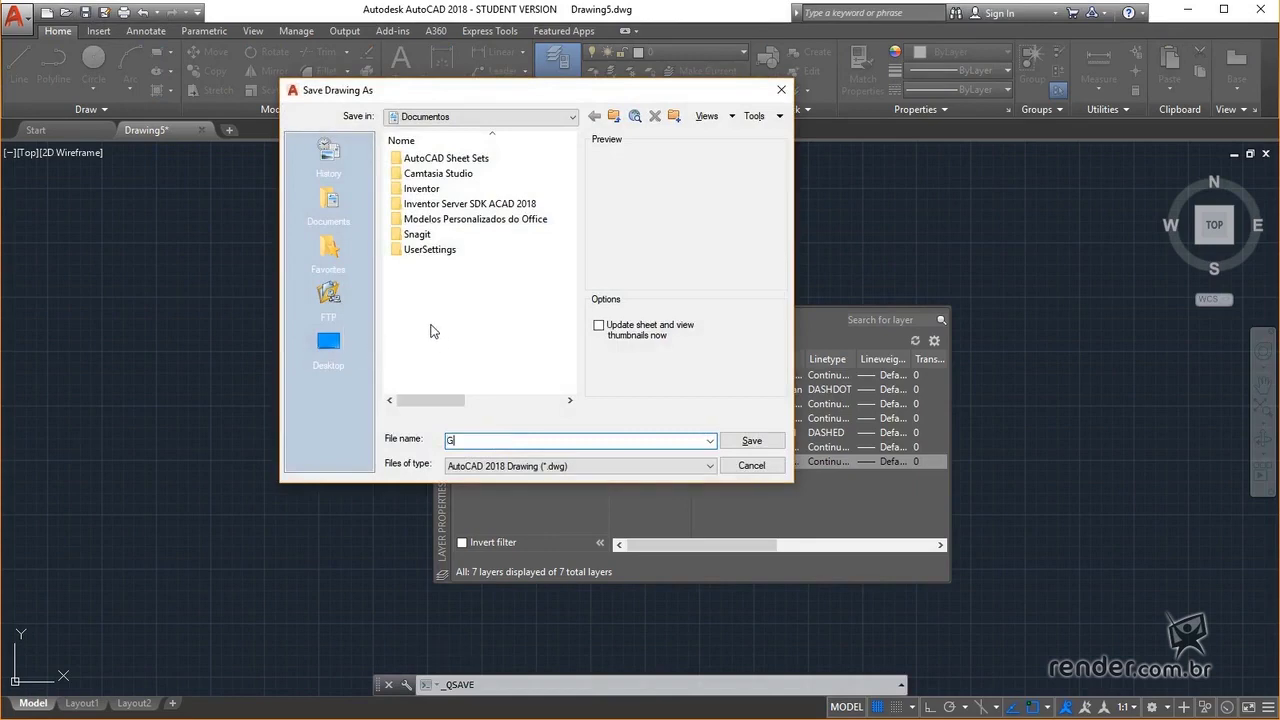
type("rami")
type("nho")
left_click(753, 440)
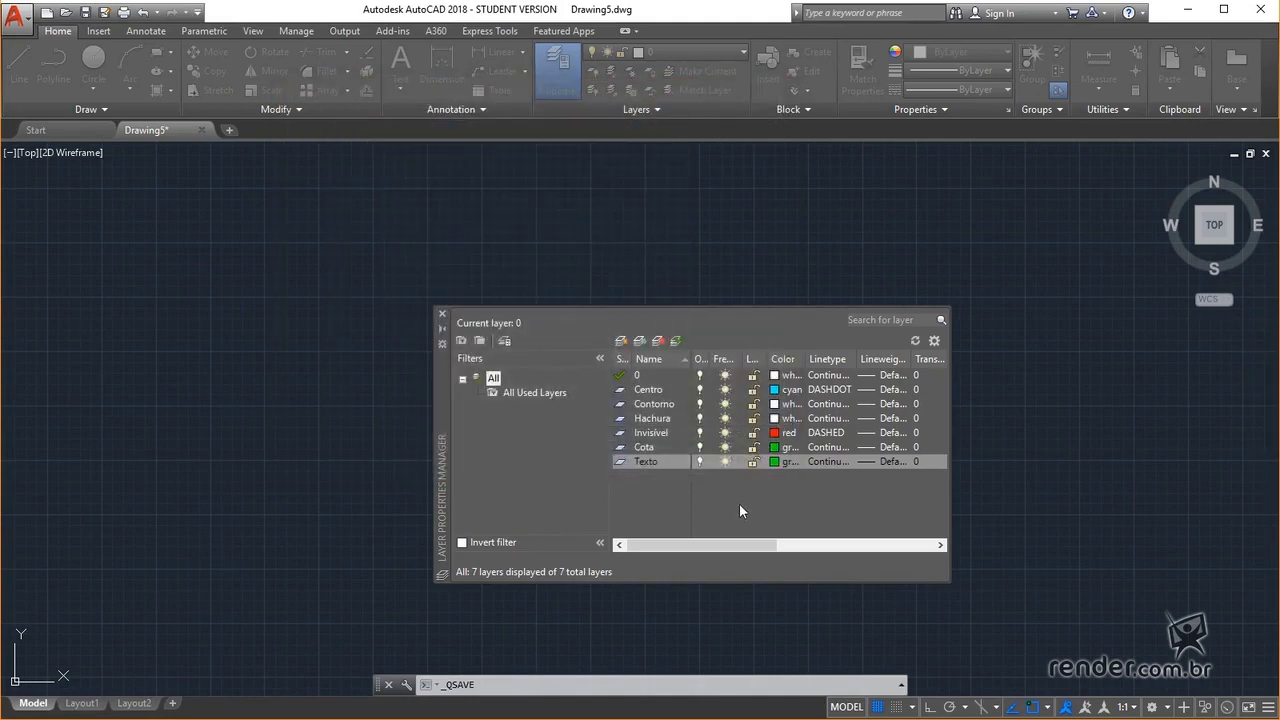